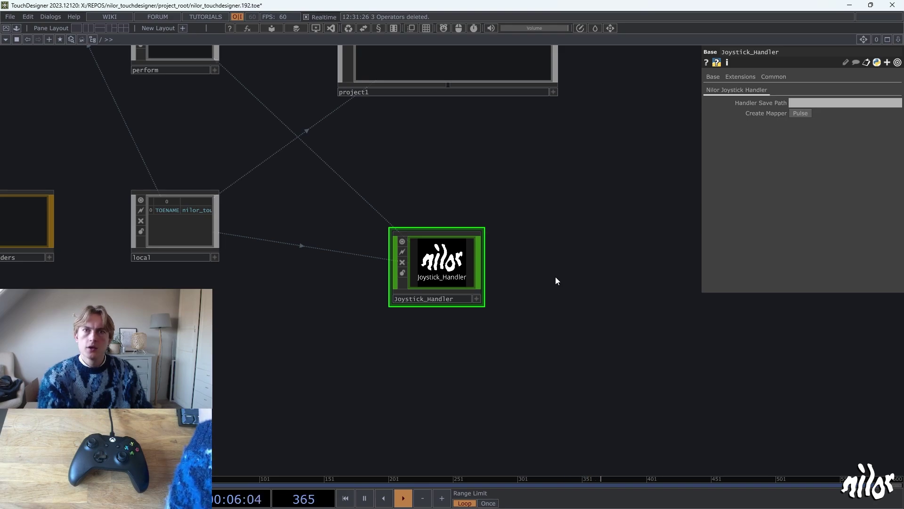
Step: Add a Joystick CHOP below the Joystick_Handler component and enlarge its channel display
{"action": "left_click_drag", "start_coordinate": [490, 288], "coordinate": [464, 241]}
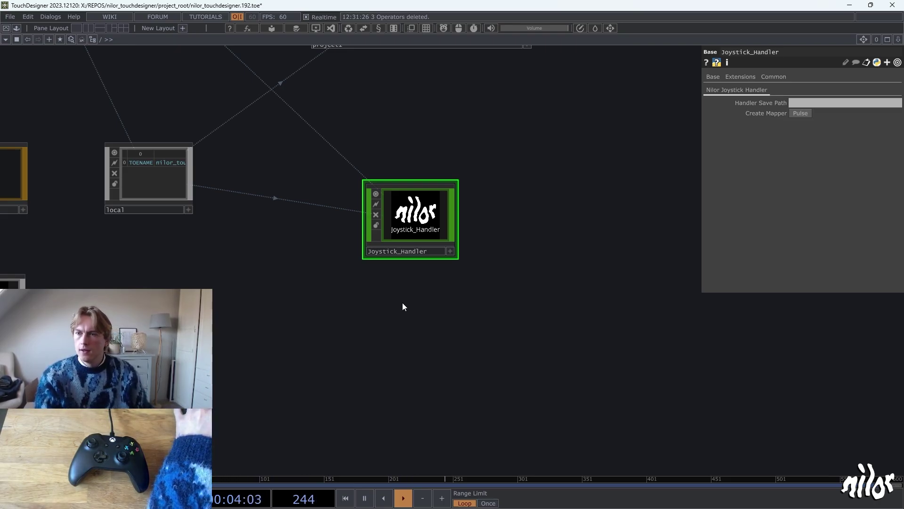
{"action": "key", "text": "Tab"}
{"action": "type", "text": "joy"}
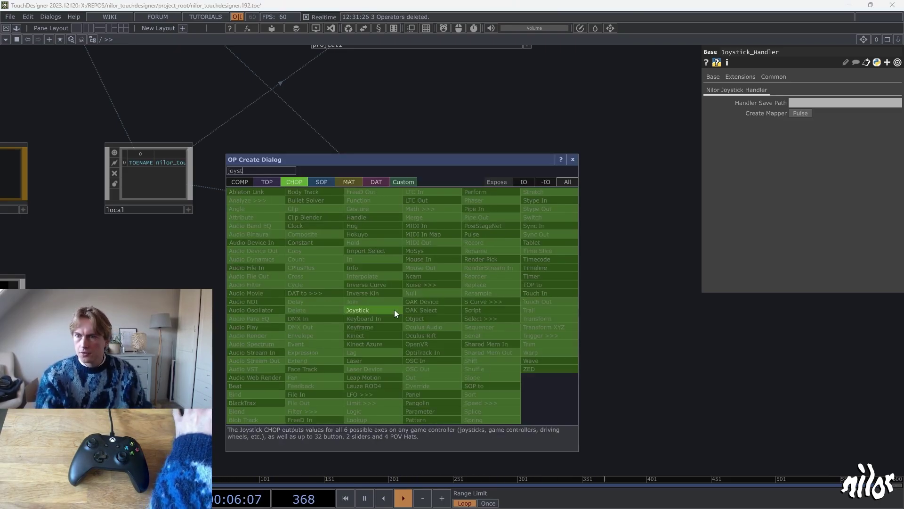
{"action": "left_click", "coordinate": [394, 310]}
{"action": "left_click", "coordinate": [413, 321]}
{"action": "scroll", "coordinate": [480, 355], "scroll_direction": "up", "scroll_amount": 4}
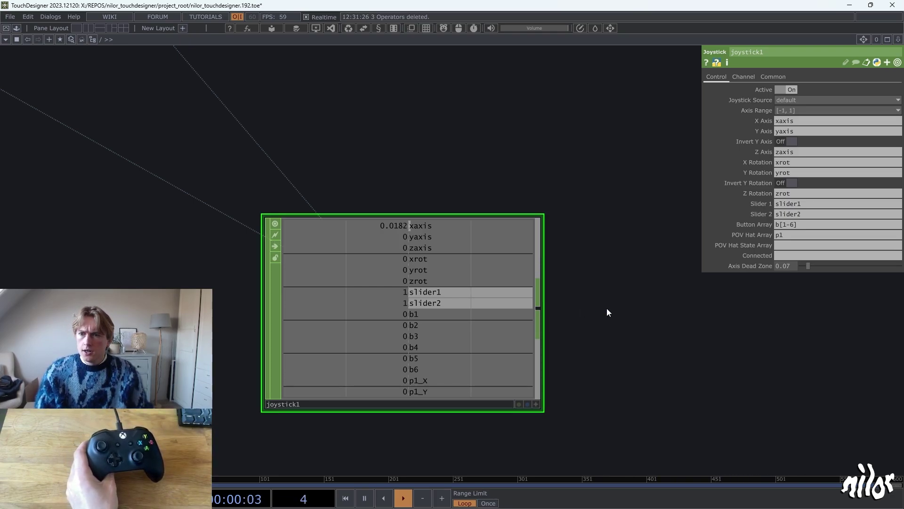
Step: Delete the standalone joystick1 CHOP below the Joystick_Handler
{"action": "scroll", "coordinate": [606, 308], "scroll_direction": "down", "scroll_amount": 2}
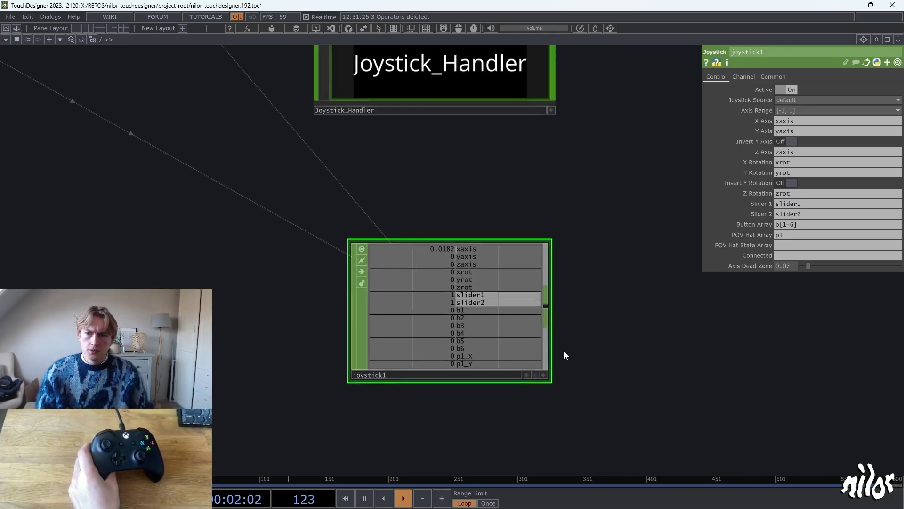
{"action": "scroll", "coordinate": [573, 269], "scroll_direction": "down", "scroll_amount": 2}
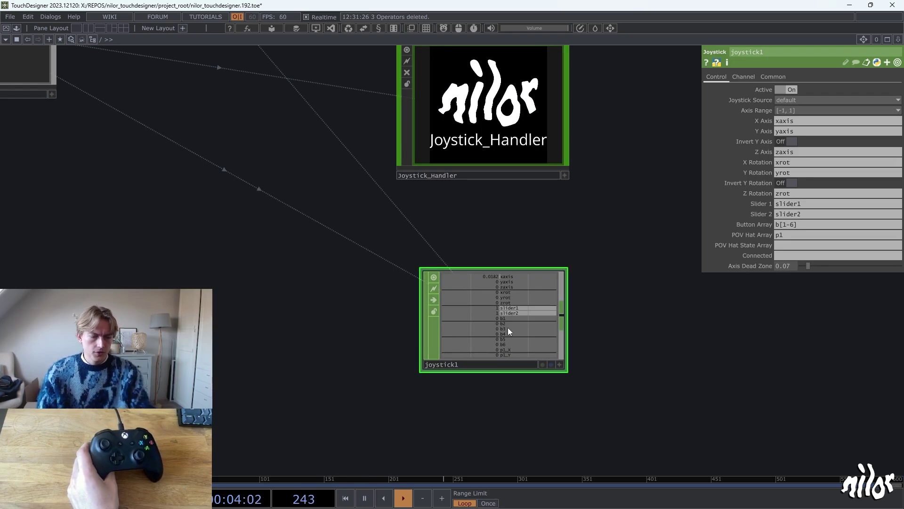
{"action": "key", "text": "Delete"}
Step: Enter the Joystick_Handler component and examine the Joystick CHOP that feeds its controller input groups
{"action": "left_click_drag", "start_coordinate": [625, 159], "coordinate": [543, 254]}
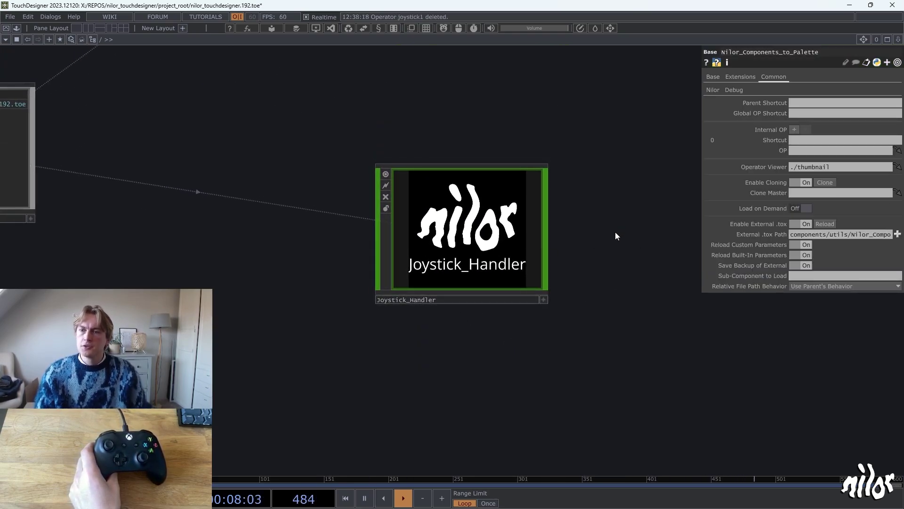
{"action": "left_click_drag", "start_coordinate": [616, 236], "coordinate": [602, 249]}
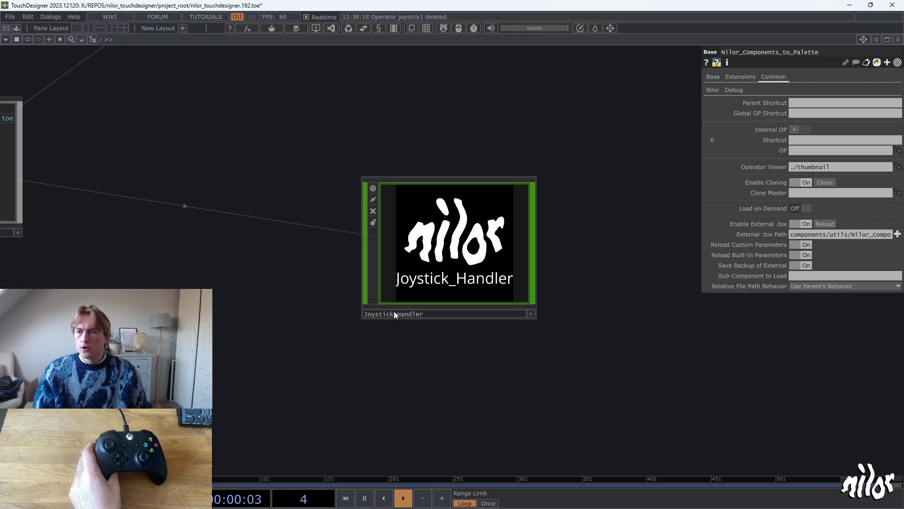
{"action": "scroll", "coordinate": [486, 263], "scroll_direction": "up", "scroll_amount": 3}
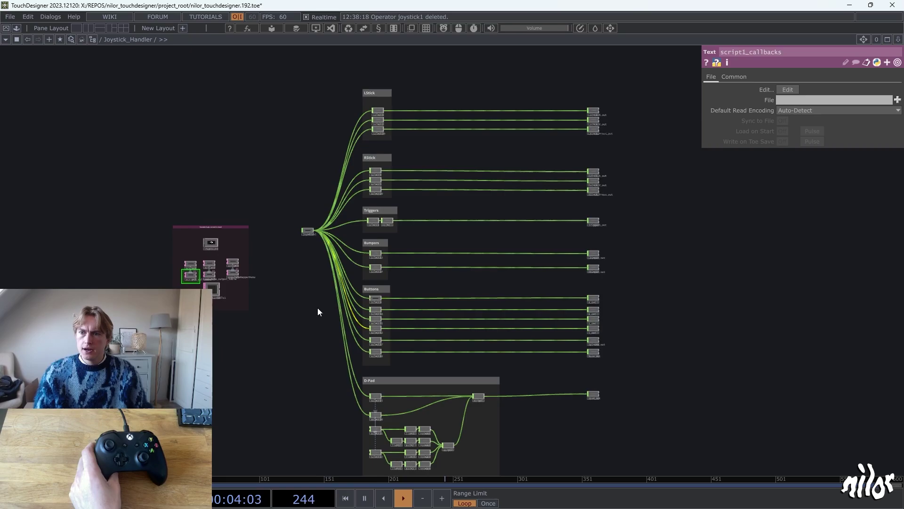
{"action": "scroll", "coordinate": [310, 310], "scroll_direction": "up", "scroll_amount": 5}
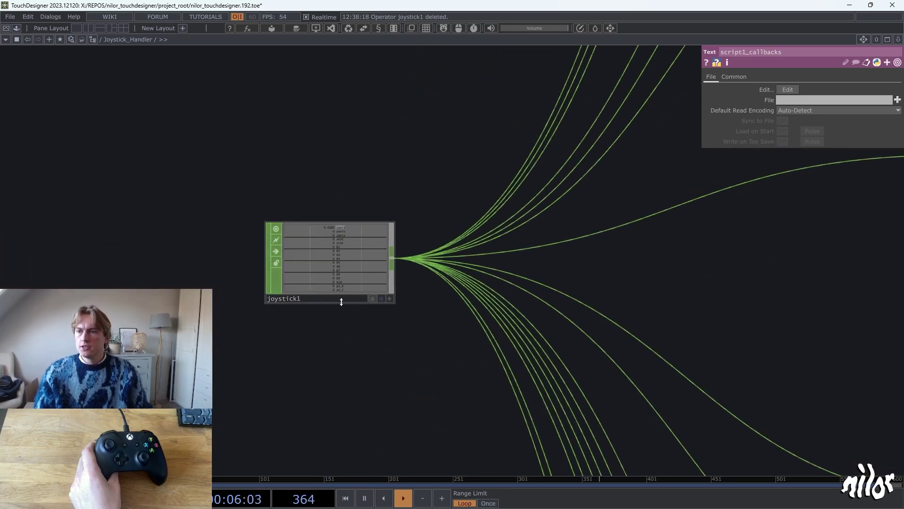
{"action": "scroll", "coordinate": [342, 301], "scroll_direction": "up", "scroll_amount": 2}
{"action": "scroll", "coordinate": [359, 350], "scroll_direction": "down", "scroll_amount": 7}
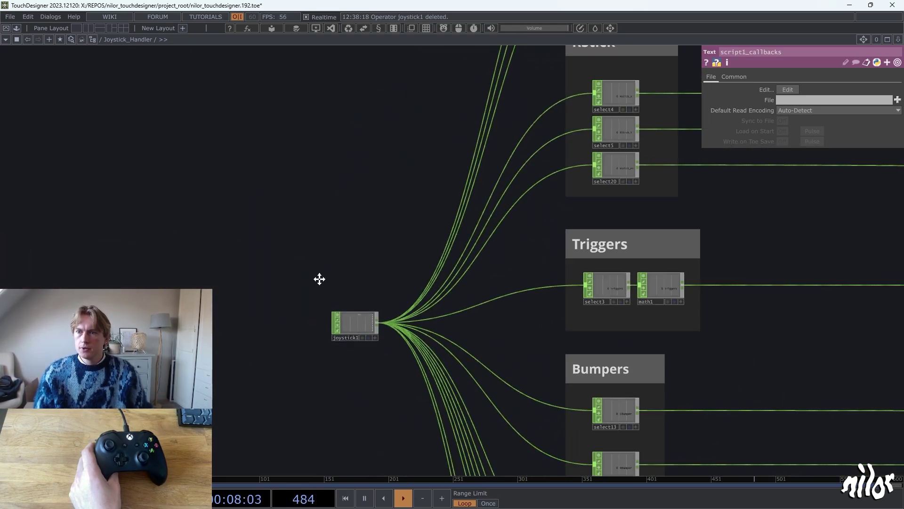
Step: Examine the LStick group's X, Y and Press select operators, and return to the parent network
{"action": "left_click_drag", "start_coordinate": [319, 279], "coordinate": [200, 383]}
{"action": "left_click_drag", "start_coordinate": [284, 212], "coordinate": [185, 384]}
{"action": "scroll", "coordinate": [447, 225], "scroll_direction": "up", "scroll_amount": 6}
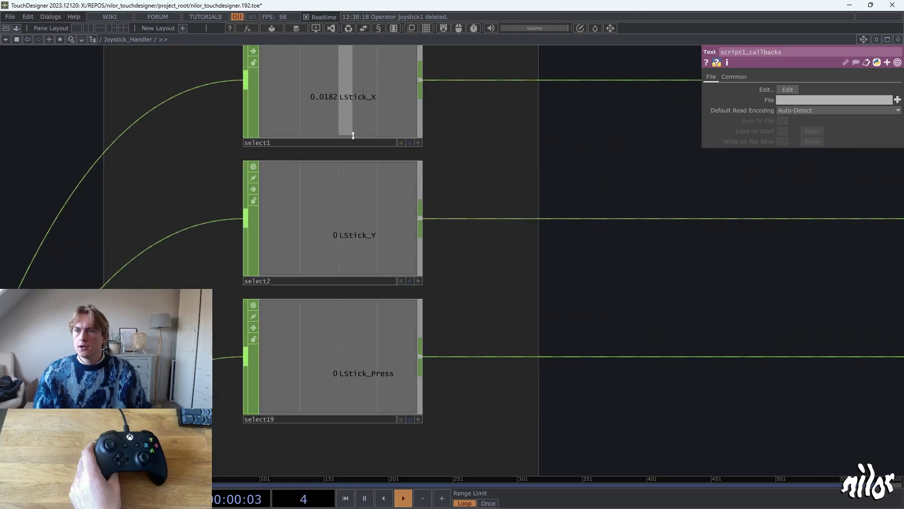
{"action": "scroll", "coordinate": [359, 256], "scroll_direction": "down", "scroll_amount": 2}
{"action": "left_click_drag", "start_coordinate": [523, 215], "coordinate": [551, 250]}
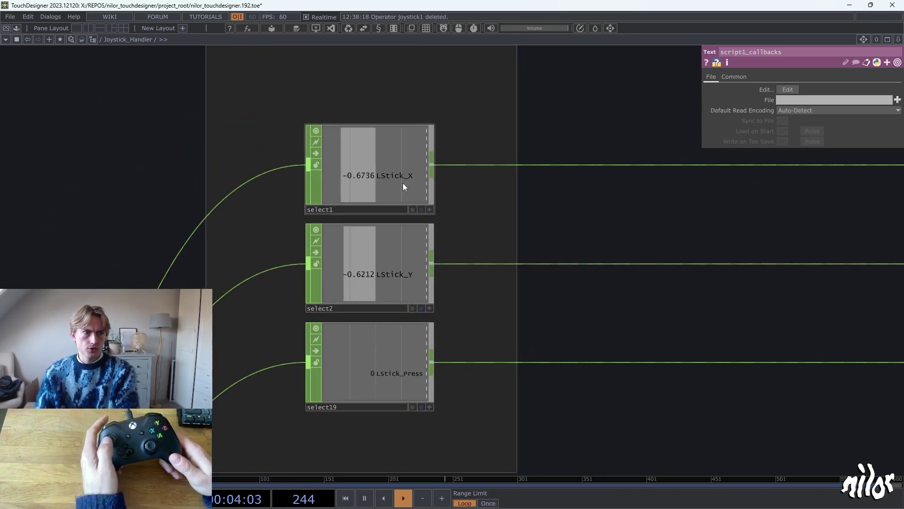
{"action": "scroll", "coordinate": [402, 184], "scroll_direction": "down", "scroll_amount": 1}
{"action": "scroll", "coordinate": [500, 261], "scroll_direction": "down", "scroll_amount": 10}
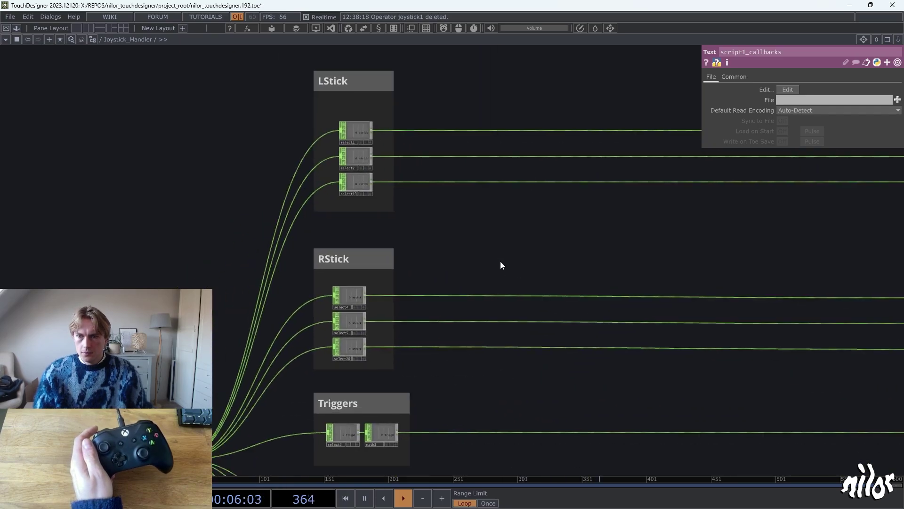
{"action": "scroll", "coordinate": [349, 329], "scroll_direction": "down", "scroll_amount": 3}
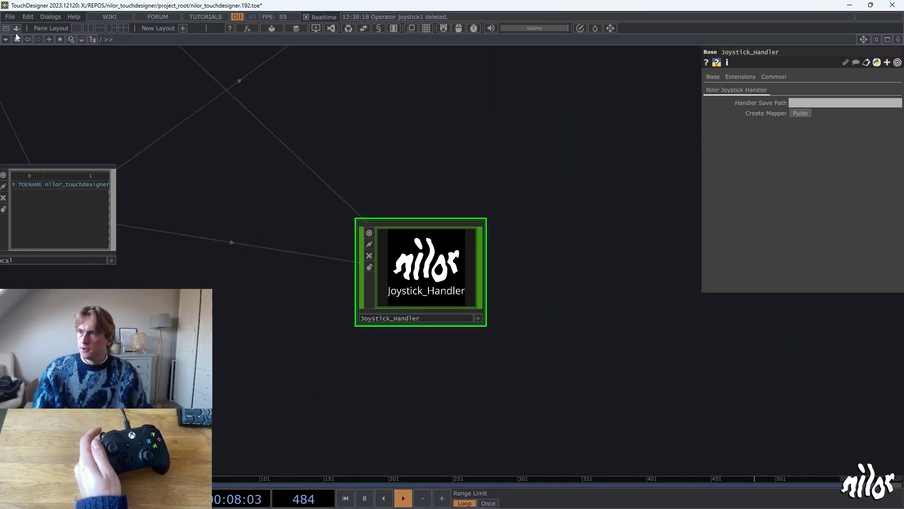
Step: Place a Joystick_Mapper from the palette's NILOR IO components near the Joystick_Handler, and close the palette
{"action": "left_click", "coordinate": [14, 29]}
{"action": "left_click", "coordinate": [64, 228]}
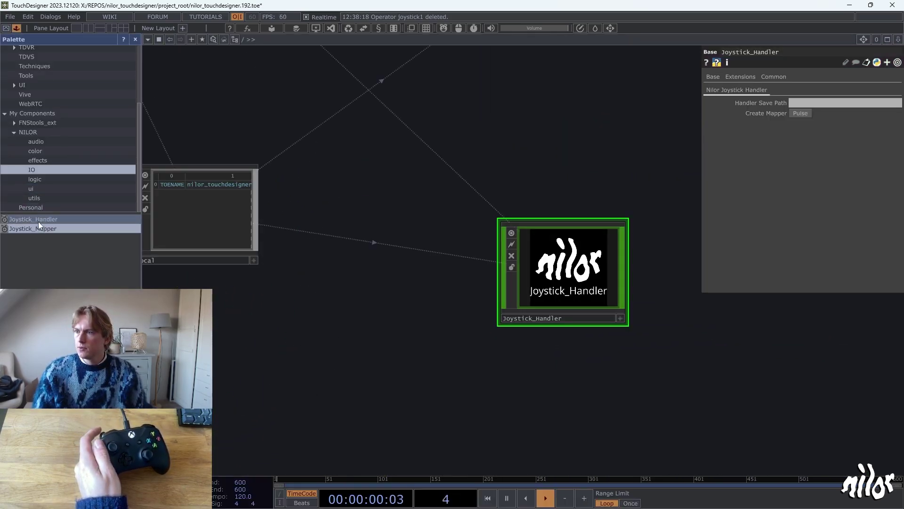
{"action": "left_click_drag", "start_coordinate": [269, 333], "coordinate": [139, 315]}
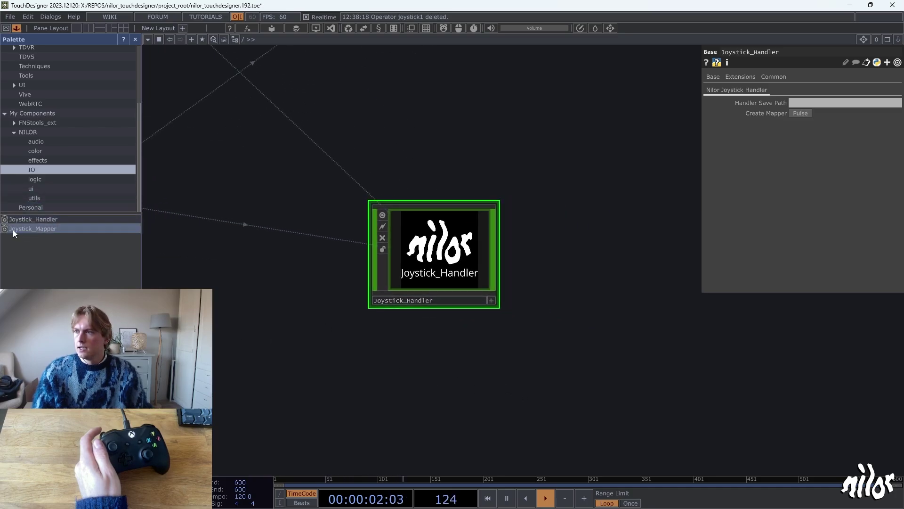
{"action": "left_click_drag", "start_coordinate": [35, 230], "coordinate": [81, 234]}
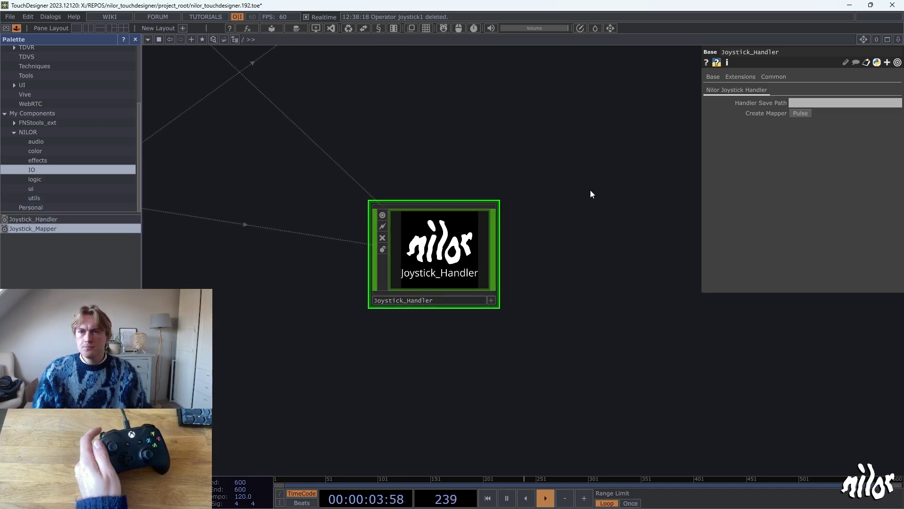
{"action": "left_click_drag", "start_coordinate": [591, 190], "coordinate": [557, 157]}
{"action": "left_click_drag", "start_coordinate": [519, 355], "coordinate": [439, 427]}
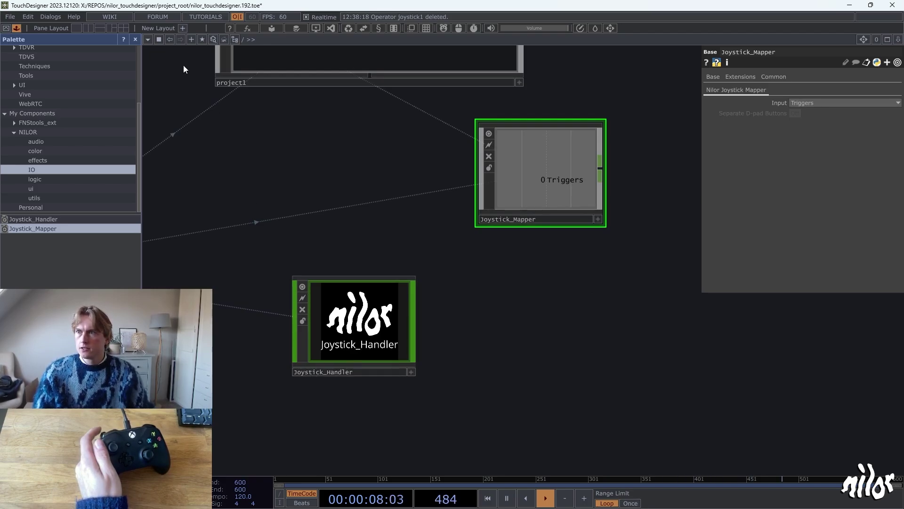
{"action": "left_click", "coordinate": [135, 41]}
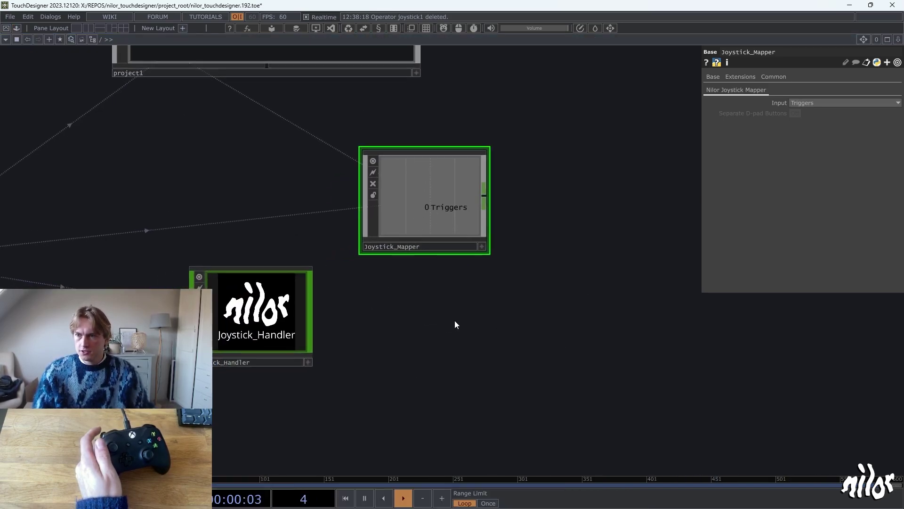
Step: Test the Joystick_Mapper with its input set to B, A and Triggers in turn
{"action": "left_click_drag", "start_coordinate": [434, 325], "coordinate": [468, 375]}
{"action": "scroll", "coordinate": [534, 379], "scroll_direction": "up", "scroll_amount": 3}
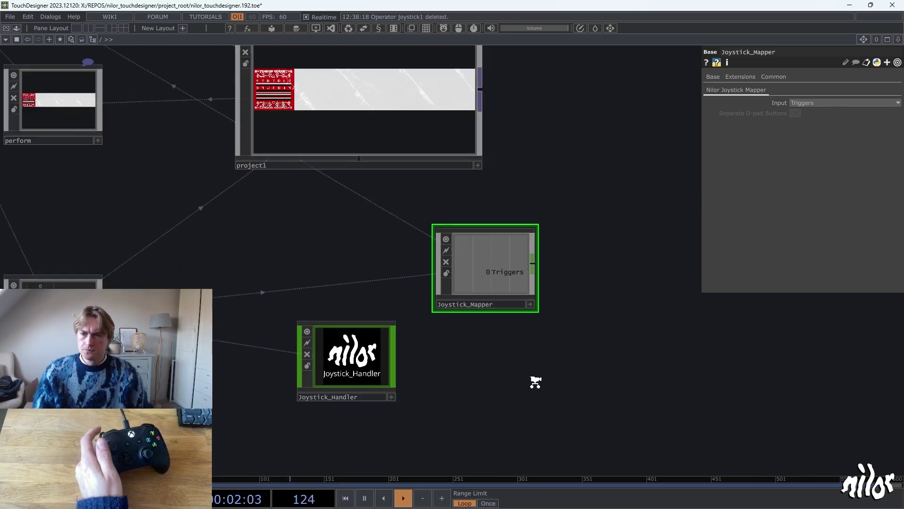
{"action": "left_click_drag", "start_coordinate": [534, 379], "coordinate": [526, 356]}
{"action": "left_click", "coordinate": [842, 104]}
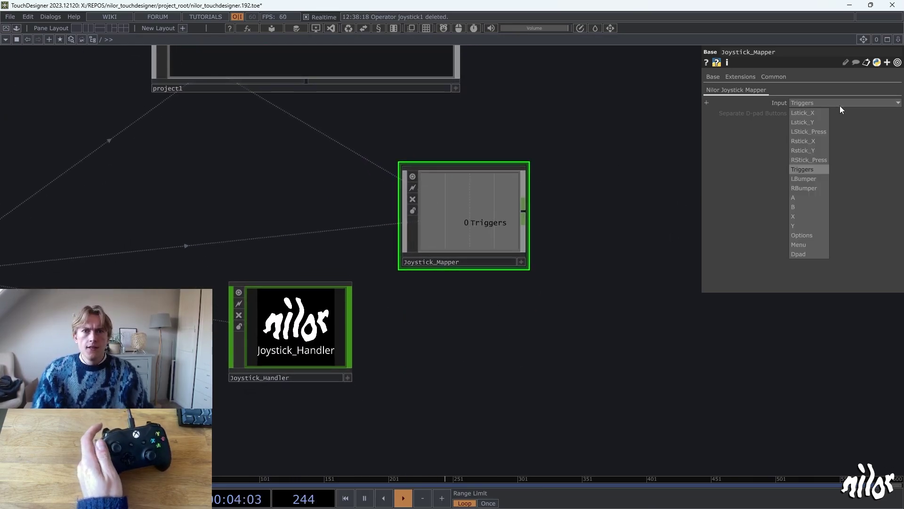
{"action": "left_click", "coordinate": [810, 207]}
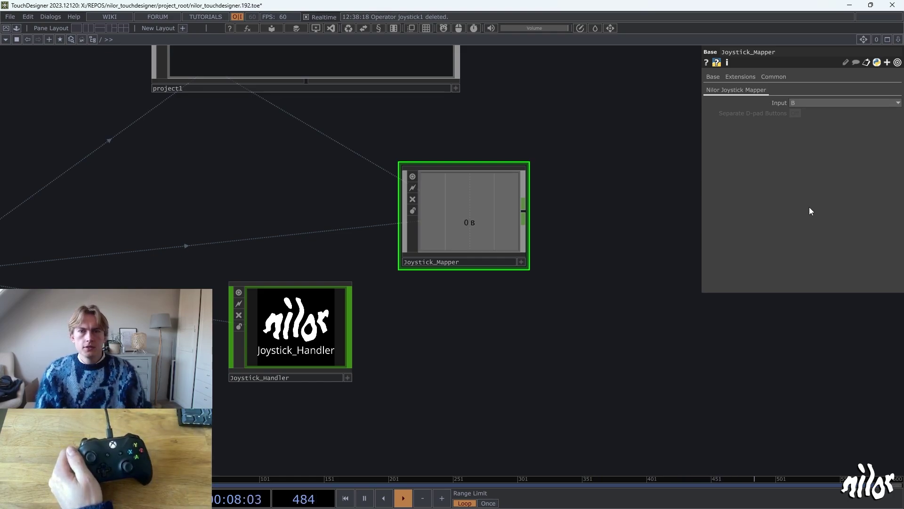
{"action": "left_click", "coordinate": [797, 103]}
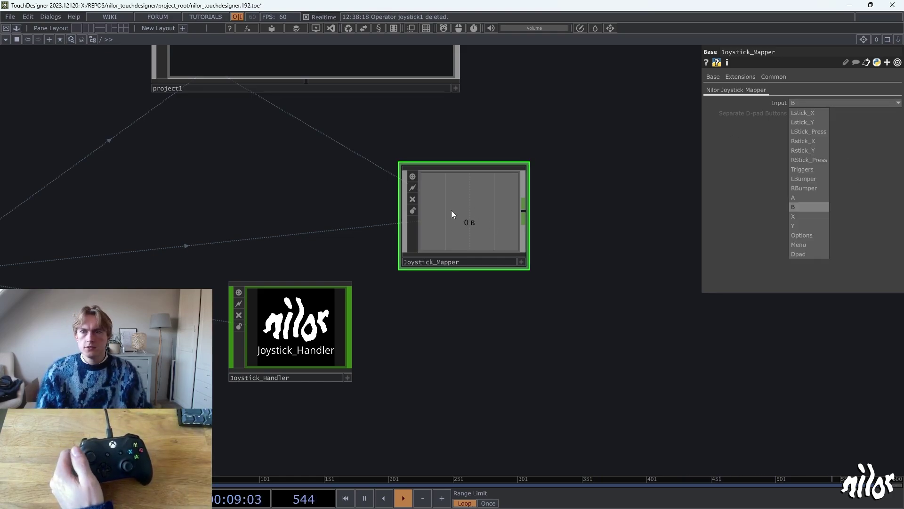
{"action": "left_click", "coordinate": [797, 197]}
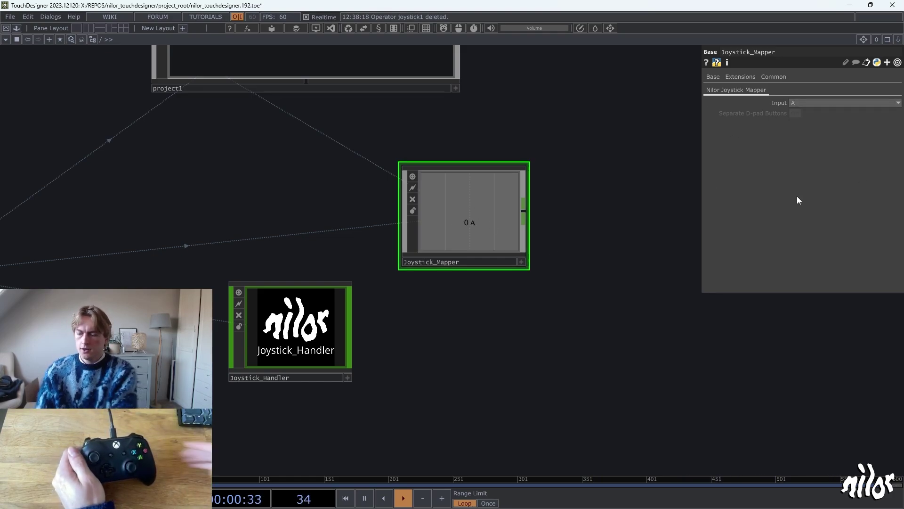
{"action": "left_click", "coordinate": [847, 104]}
{"action": "left_click", "coordinate": [804, 169]}
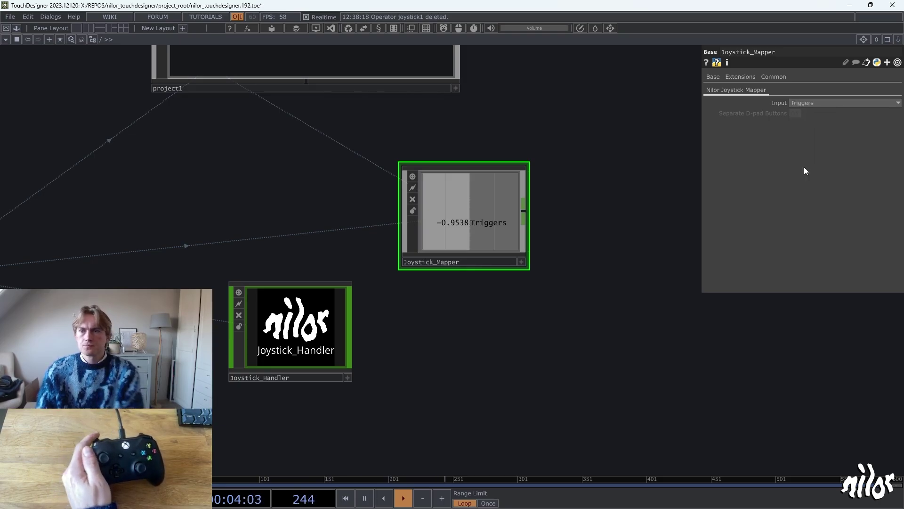
Step: Set the Joystick_Mapper's input to Dpad and turn on Separate D-pad Buttons
{"action": "left_click", "coordinate": [806, 104]}
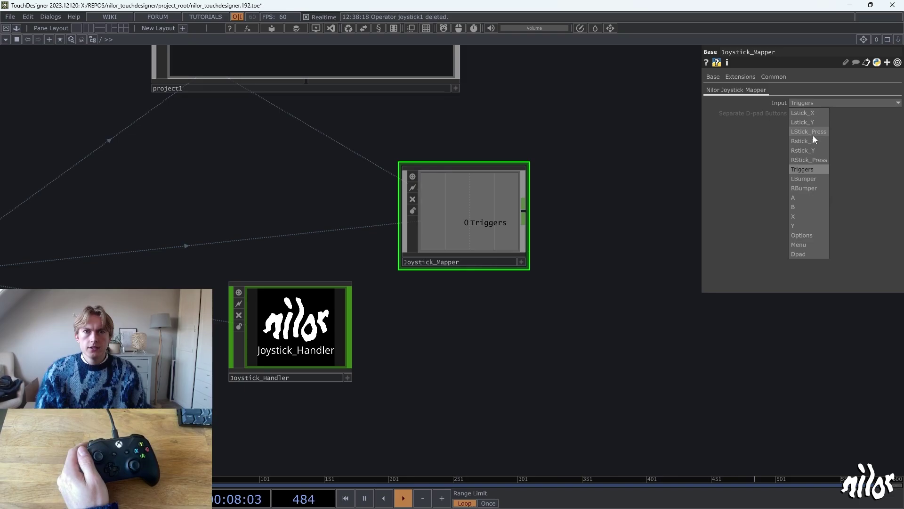
{"action": "left_click", "coordinate": [808, 253]}
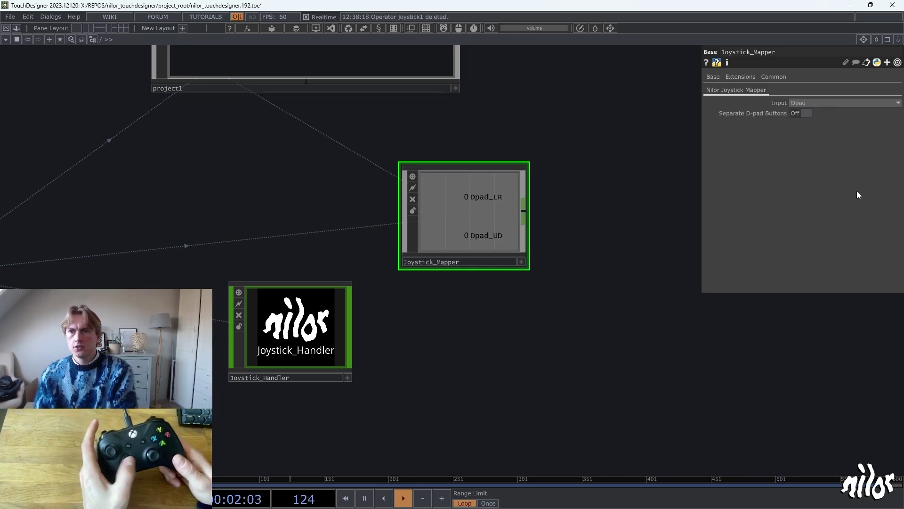
{"action": "left_click", "coordinate": [798, 114]}
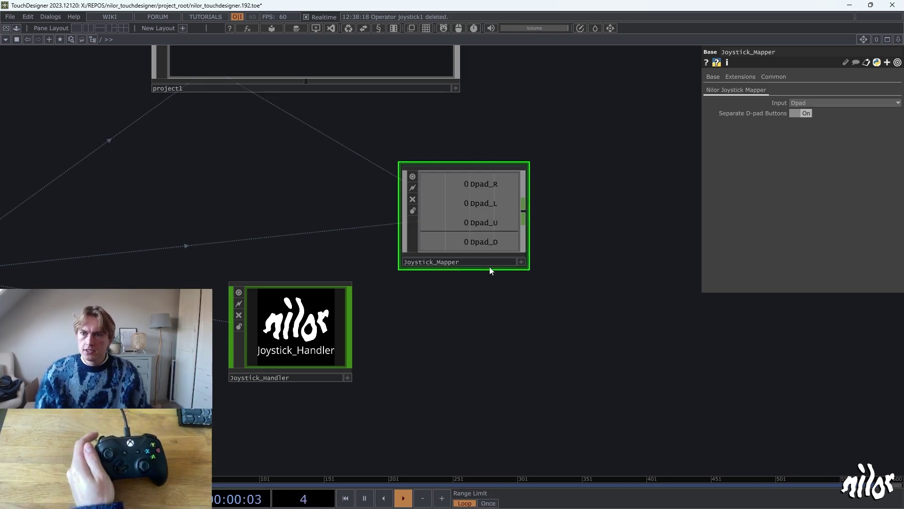
Step: Delete the Joystick_Mapper beside the Joystick_Handler
{"action": "scroll", "coordinate": [572, 329], "scroll_direction": "down", "scroll_amount": 3}
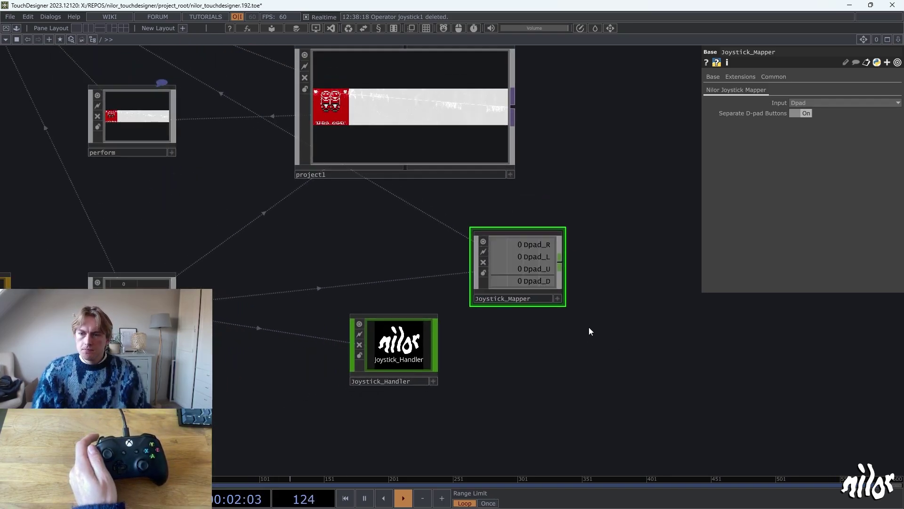
{"action": "key", "text": "Delete"}
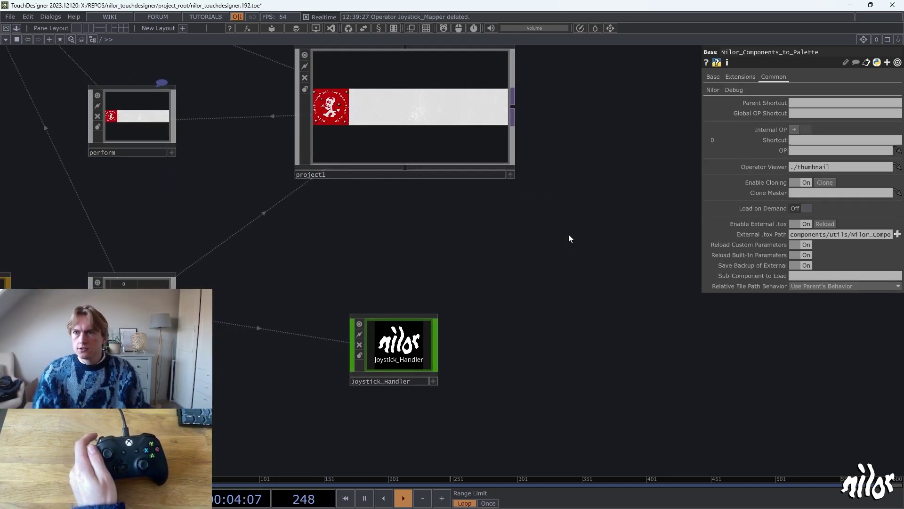
Step: Open the Graphic_Design_001 network inside project1 and inspect the Joystick_Mapper feeding its count operator
{"action": "double_click", "coordinate": [390, 115]}
{"action": "left_click_drag", "start_coordinate": [231, 245], "coordinate": [349, 246]}
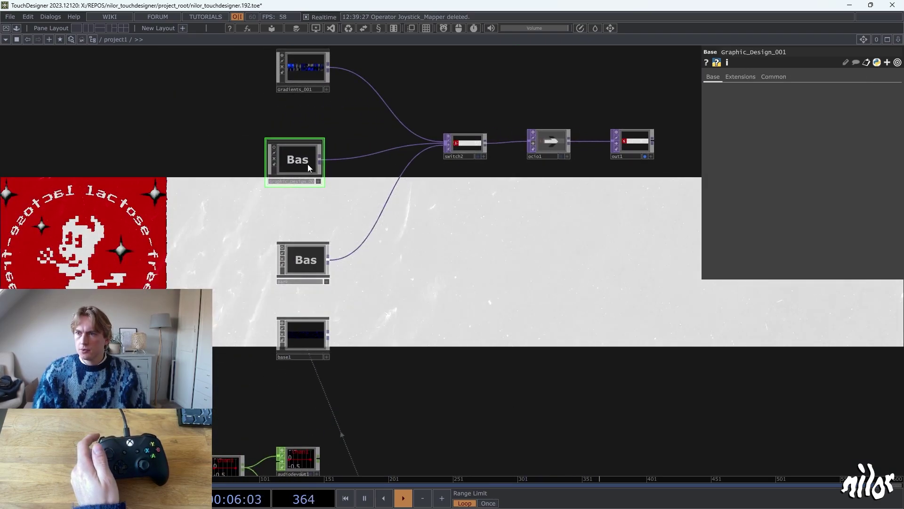
{"action": "double_click", "coordinate": [309, 167]}
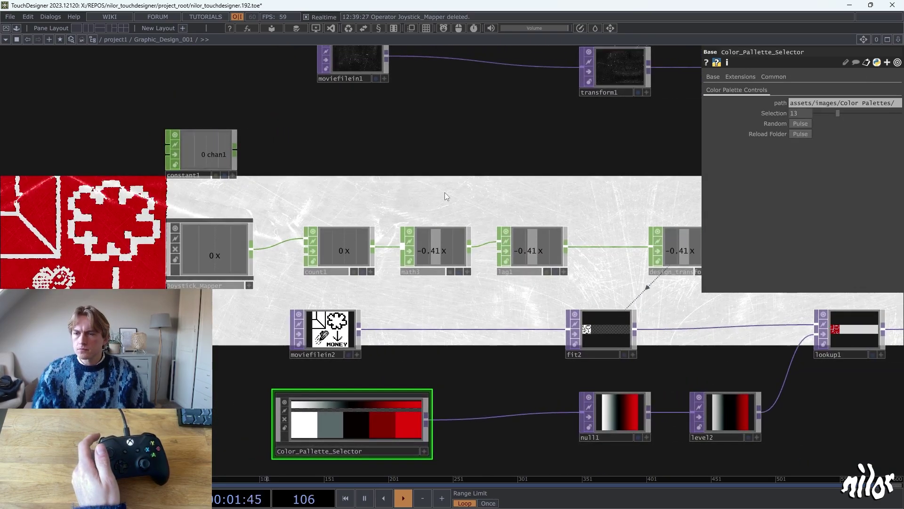
{"action": "left_click_drag", "start_coordinate": [445, 192], "coordinate": [476, 179]}
{"action": "left_click", "coordinate": [228, 257]}
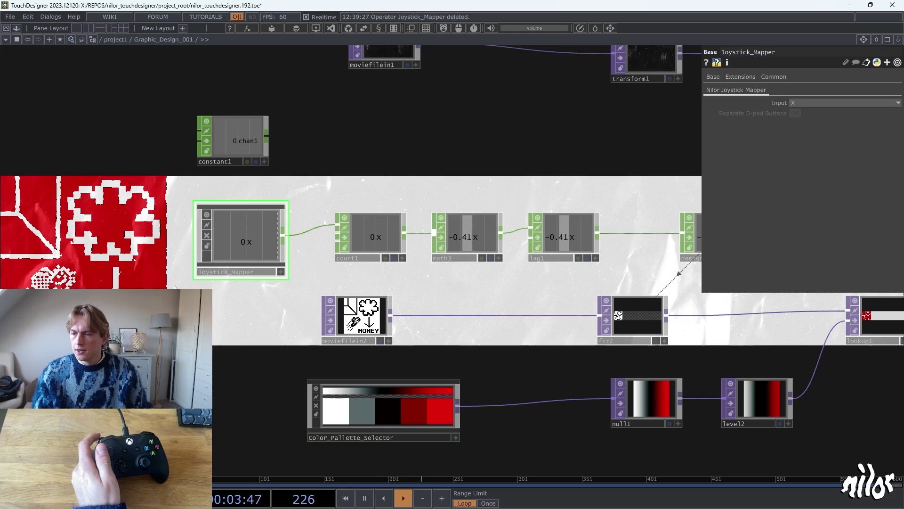
{"action": "scroll", "coordinate": [117, 287], "scroll_direction": "up", "scroll_amount": 6}
{"action": "left_click_drag", "start_coordinate": [50, 161], "coordinate": [108, 140]}
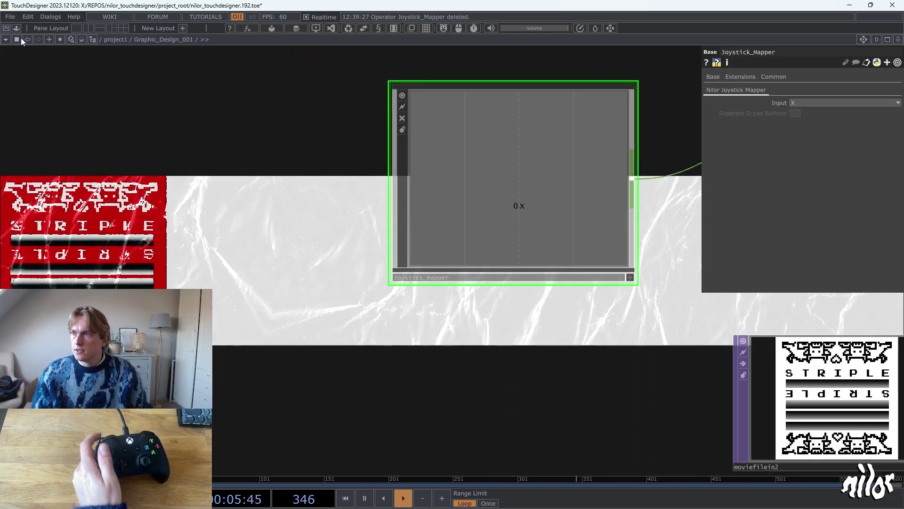
{"action": "left_click", "coordinate": [5, 40]}
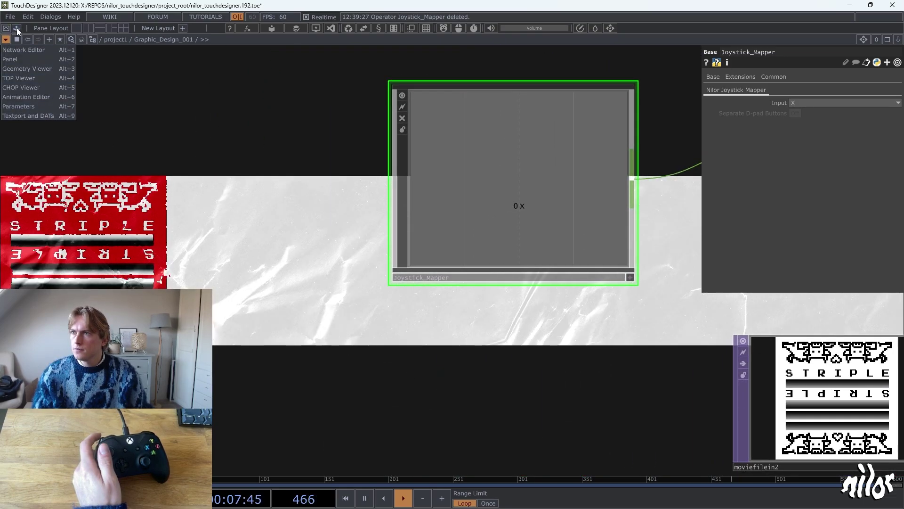
Step: Place another Joystick_Mapper from the palette below the existing one in Graphic_Design_001 and delete it again
{"action": "left_click", "coordinate": [17, 28]}
{"action": "left_click_drag", "start_coordinate": [68, 230], "coordinate": [392, 361]}
{"action": "left_click_drag", "start_coordinate": [328, 290], "coordinate": [306, 327]}
{"action": "left_click_drag", "start_coordinate": [419, 396], "coordinate": [307, 471]}
{"action": "left_click", "coordinate": [136, 39]}
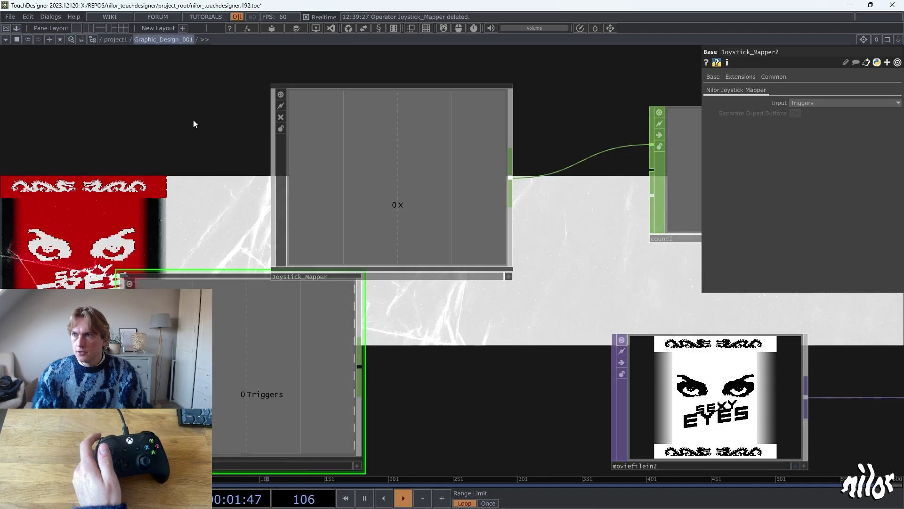
{"action": "middle_click_drag", "start_coordinate": [257, 199], "coordinate": [301, 410]}
{"action": "left_click_drag", "start_coordinate": [276, 371], "coordinate": [310, 347]}
{"action": "left_click_drag", "start_coordinate": [296, 294], "coordinate": [292, 371]}
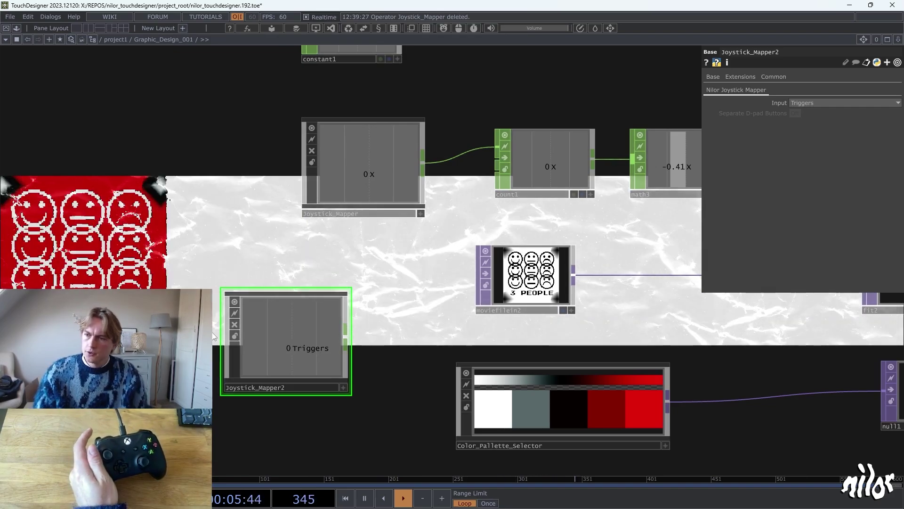
{"action": "key", "text": "Delete"}
Step: Examine how the Joystick_Mapper set to X feeds the count1, math3 and lag1 chain that drives fit2
{"action": "left_click_drag", "start_coordinate": [347, 287], "coordinate": [277, 364]}
{"action": "left_click", "coordinate": [325, 274]}
{"action": "left_click_drag", "start_coordinate": [449, 167], "coordinate": [354, 215]}
{"action": "left_click_drag", "start_coordinate": [448, 242], "coordinate": [365, 187]}
{"action": "scroll", "coordinate": [365, 187], "scroll_direction": "down", "scroll_amount": 1}
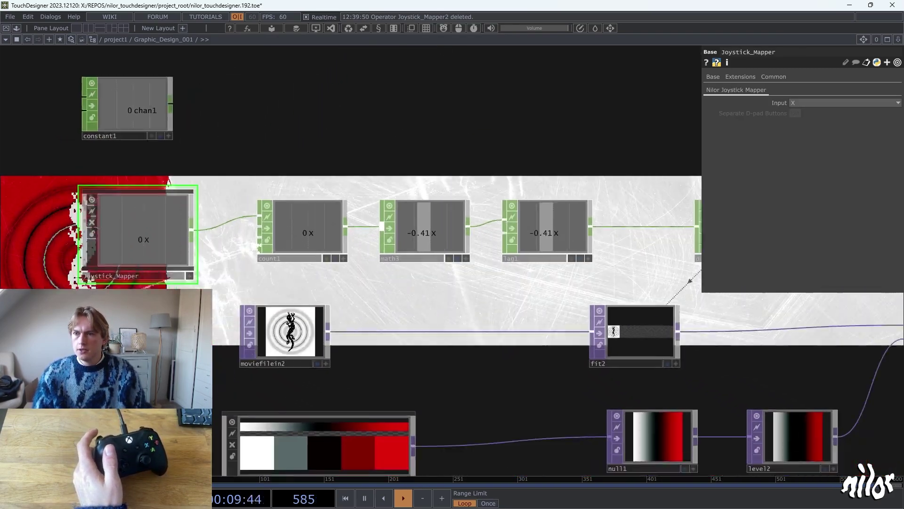
{"action": "scroll", "coordinate": [390, 321], "scroll_direction": "down", "scroll_amount": 4}
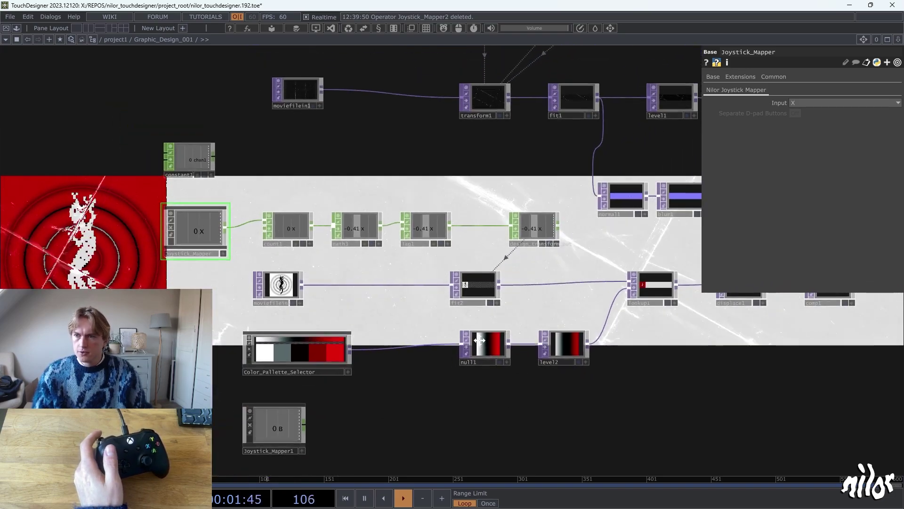
{"action": "left_click_drag", "start_coordinate": [507, 401], "coordinate": [457, 332]}
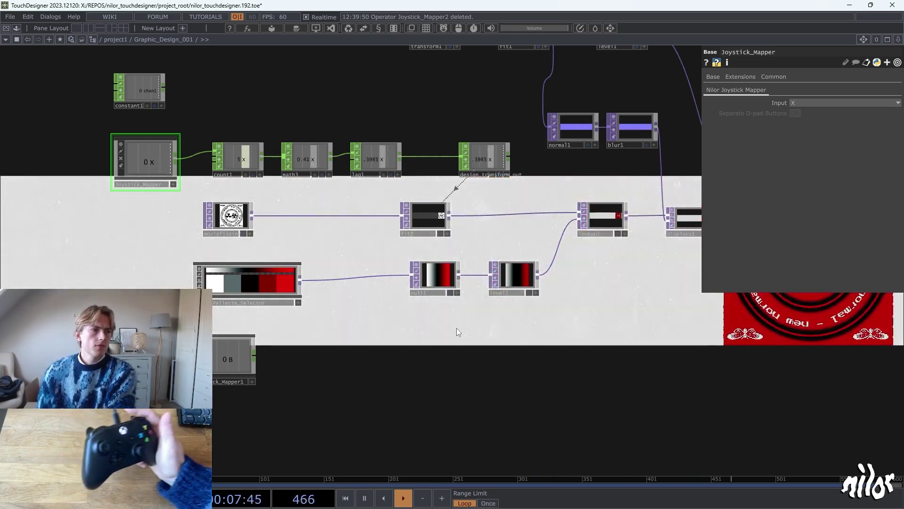
{"action": "left_click_drag", "start_coordinate": [457, 328], "coordinate": [544, 294]}
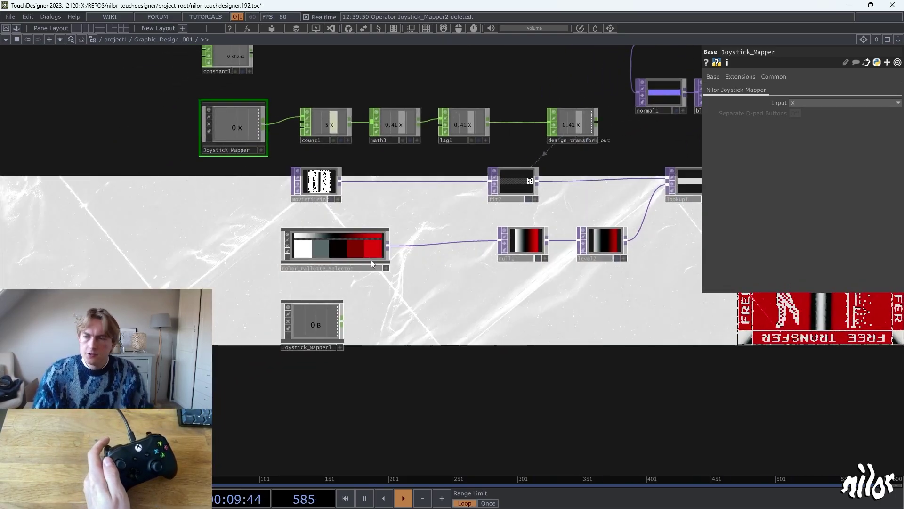
Step: Add a Joystick CHOP beside constant1 and inspect its list of axis, slider and button channels
{"action": "scroll", "coordinate": [342, 146], "scroll_direction": "up", "scroll_amount": 5}
{"action": "key", "text": "Tab"}
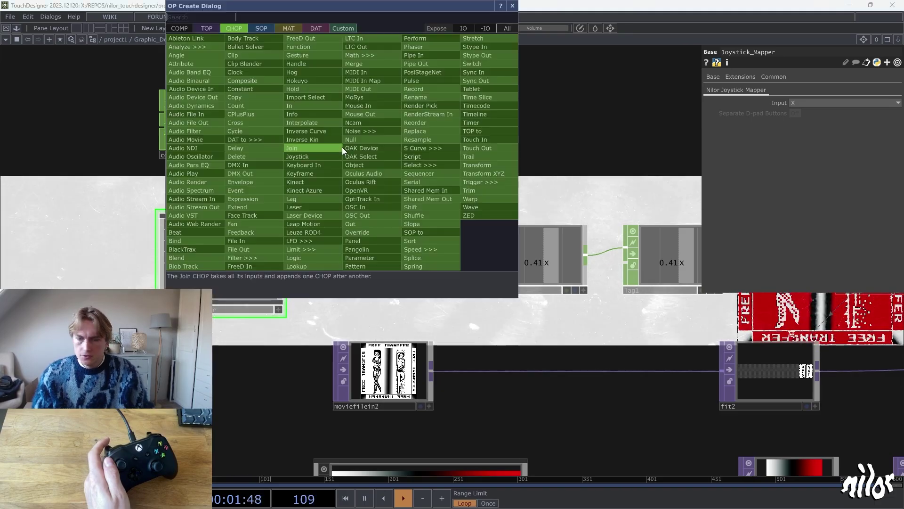
{"action": "left_click", "coordinate": [335, 154]}
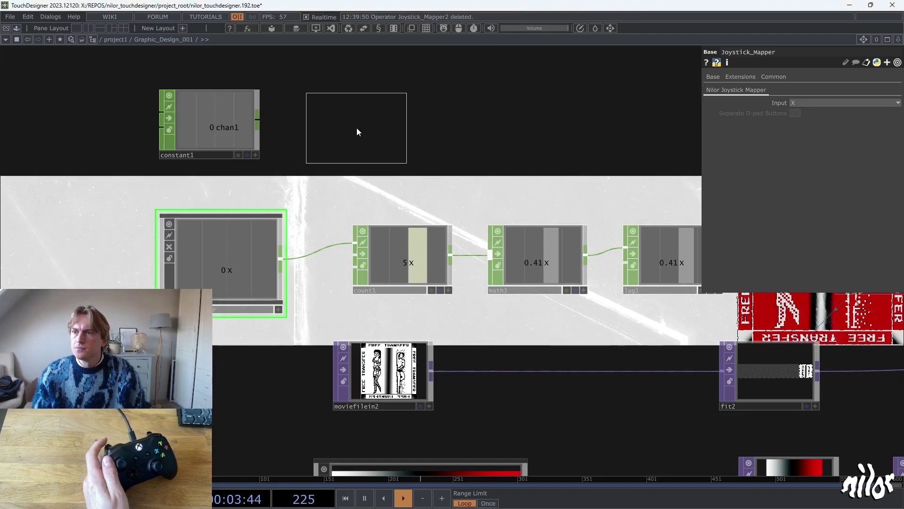
{"action": "left_click", "coordinate": [357, 132]}
{"action": "left_click_drag", "start_coordinate": [364, 125], "coordinate": [218, 128]}
{"action": "scroll", "coordinate": [218, 127], "scroll_direction": "up", "scroll_amount": 5}
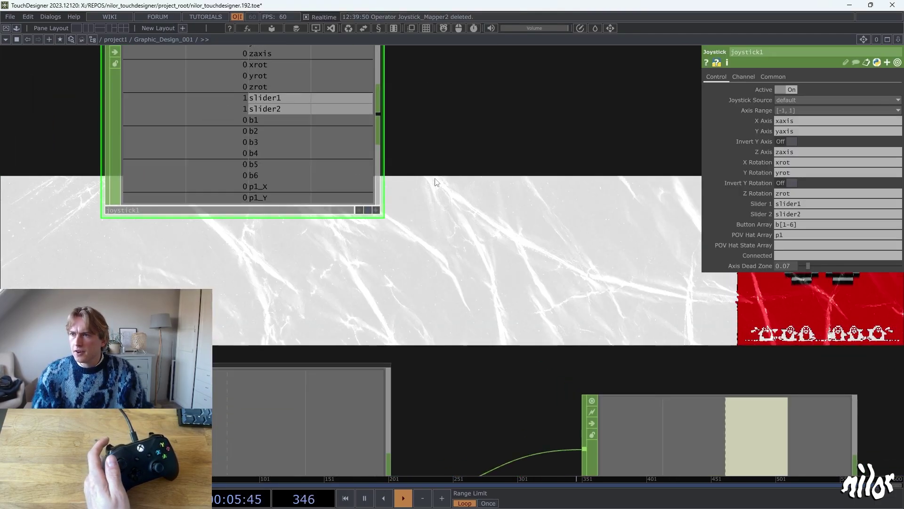
{"action": "left_click_drag", "start_coordinate": [437, 182], "coordinate": [518, 232]}
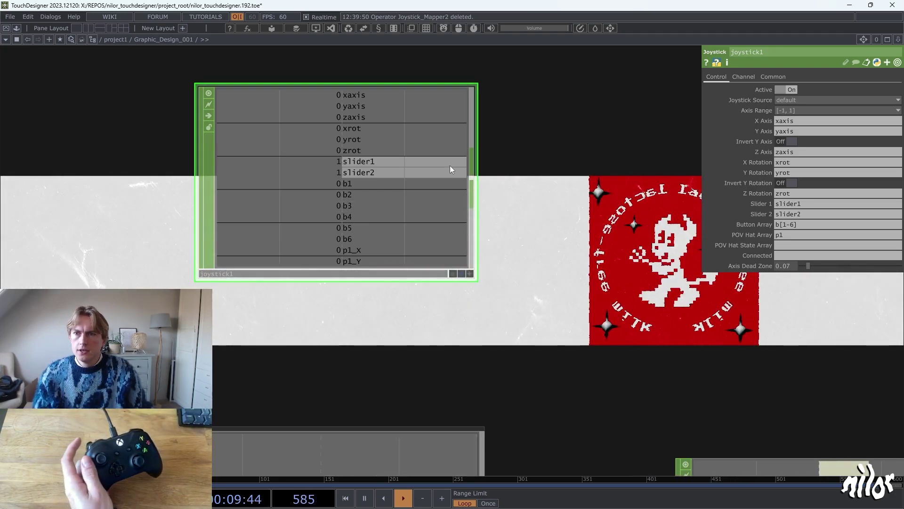
Step: Add a Select CHOP after the Joystick CHOP and set its Channel Names to b3
{"action": "key", "text": "Tab"}
{"action": "type", "text": "sel"}
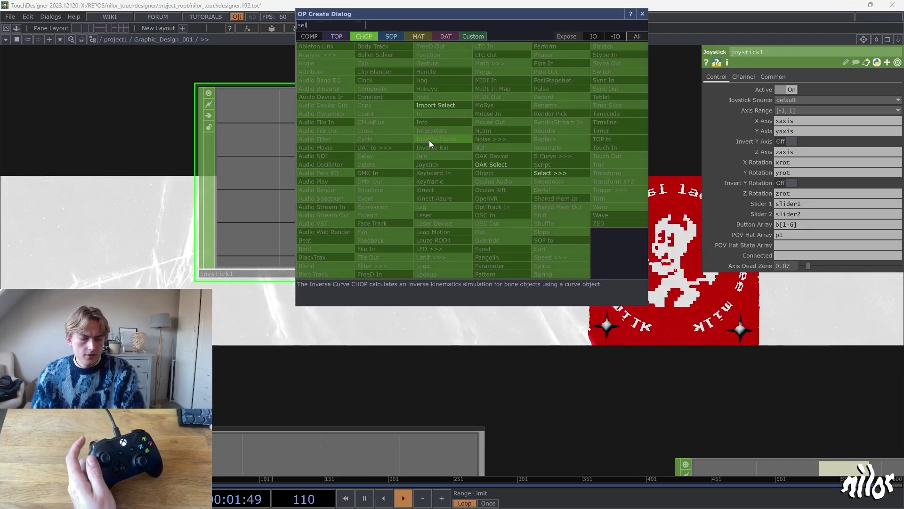
{"action": "left_click", "coordinate": [576, 172]}
{"action": "left_click", "coordinate": [508, 186]}
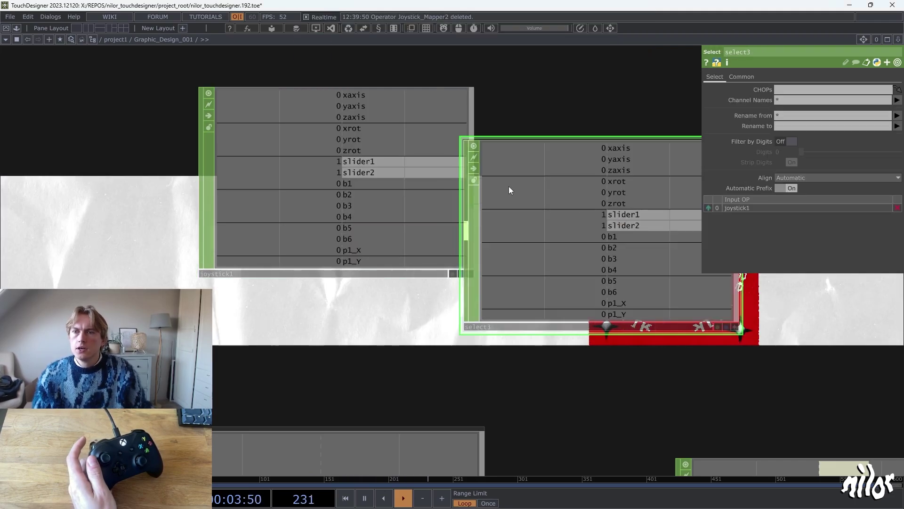
{"action": "left_click_drag", "start_coordinate": [509, 186], "coordinate": [509, 133]}
{"action": "left_click", "coordinate": [897, 100]}
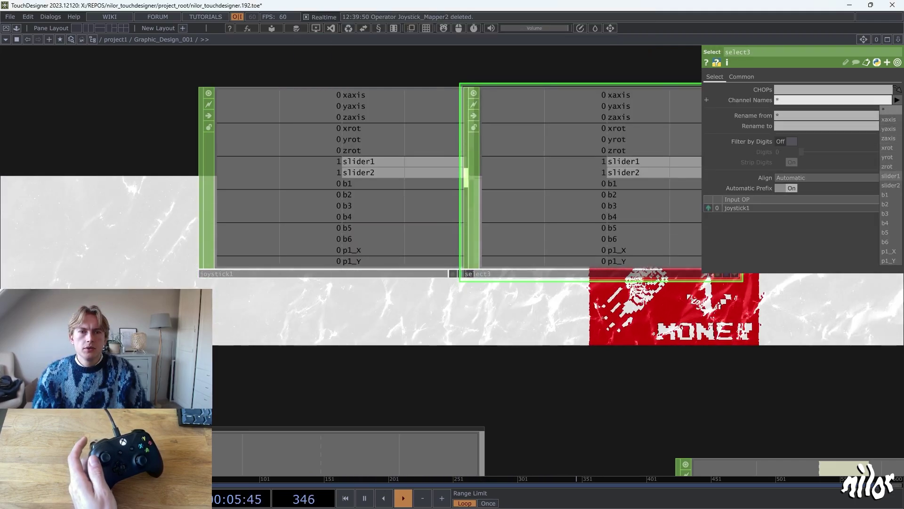
{"action": "left_click", "coordinate": [887, 213]}
Step: Try to wire the Select CHOP's output towards the count1 chain
{"action": "left_click_drag", "start_coordinate": [431, 190], "coordinate": [166, 191]}
{"action": "left_click_drag", "start_coordinate": [507, 173], "coordinate": [240, 172]}
{"action": "scroll", "coordinate": [335, 202], "scroll_direction": "down", "scroll_amount": 5}
{"action": "left_click_drag", "start_coordinate": [460, 295], "coordinate": [415, 224]}
{"action": "left_click_drag", "start_coordinate": [370, 125], "coordinate": [429, 228]}
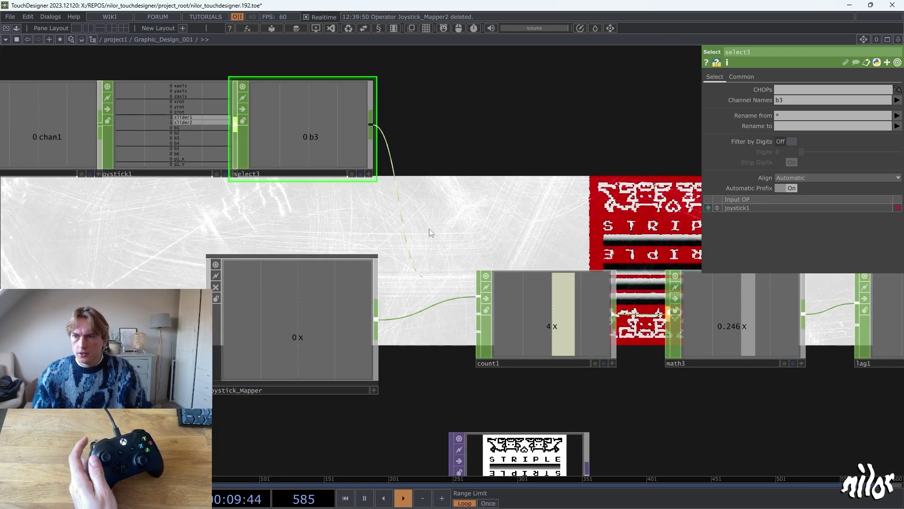
{"action": "left_click_drag", "start_coordinate": [362, 213], "coordinate": [423, 218]}
{"action": "left_click_drag", "start_coordinate": [378, 157], "coordinate": [436, 157]}
{"action": "scroll", "coordinate": [382, 177], "scroll_direction": "down", "scroll_amount": 3}
{"action": "left_click_drag", "start_coordinate": [286, 143], "coordinate": [305, 144]}
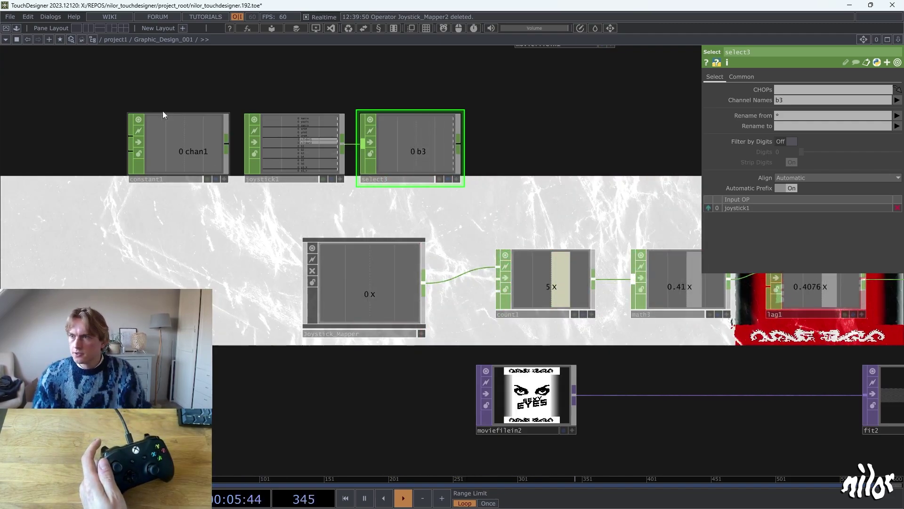
Step: Delete the constant1, joystick1 and select3 operators together
{"action": "left_click_drag", "start_coordinate": [162, 111], "coordinate": [413, 164]}
{"action": "key", "text": "Delete"}
{"action": "scroll", "coordinate": [369, 157], "scroll_direction": "down", "scroll_amount": 3}
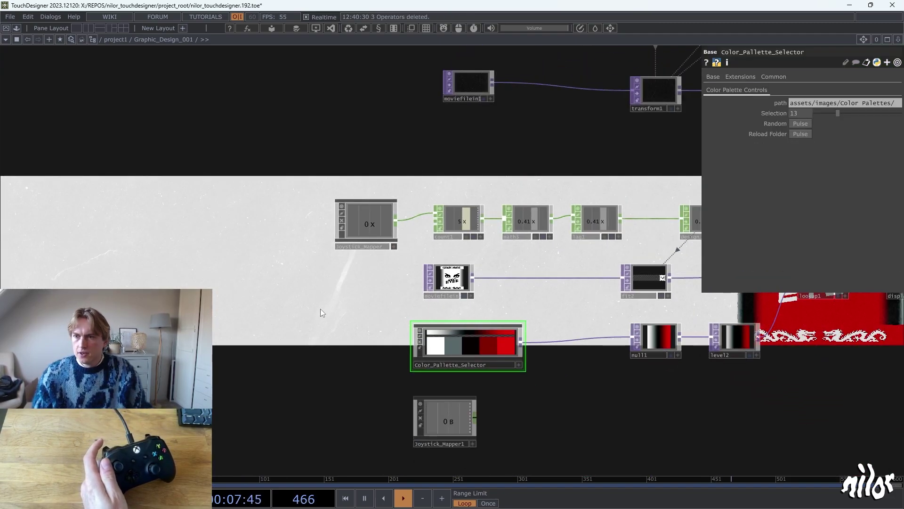
Step: Set the Selection of the Color_Pallette_Selector to 17
{"action": "left_click_drag", "start_coordinate": [320, 309], "coordinate": [221, 167]}
{"action": "scroll", "coordinate": [392, 245], "scroll_direction": "up", "scroll_amount": 5}
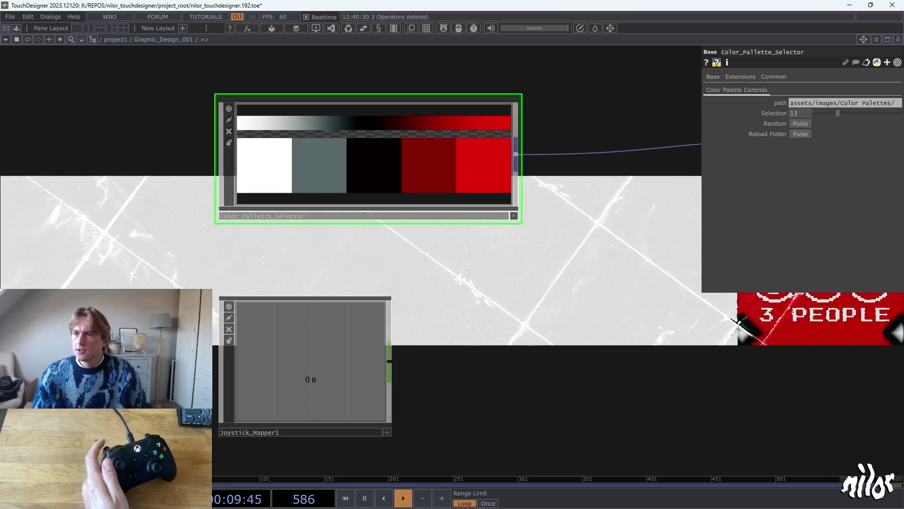
{"action": "left_click", "coordinate": [383, 338]}
{"action": "left_click", "coordinate": [490, 148]}
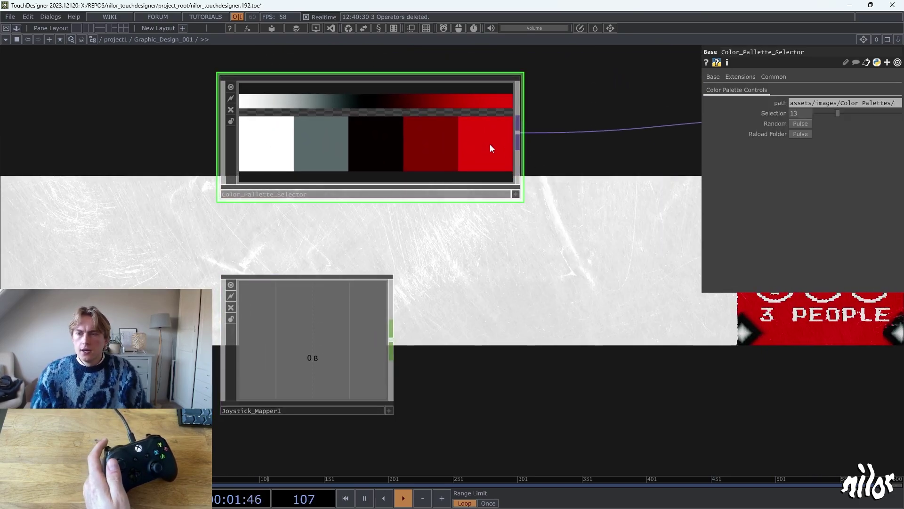
{"action": "left_click_drag", "start_coordinate": [839, 112], "coordinate": [847, 115]}
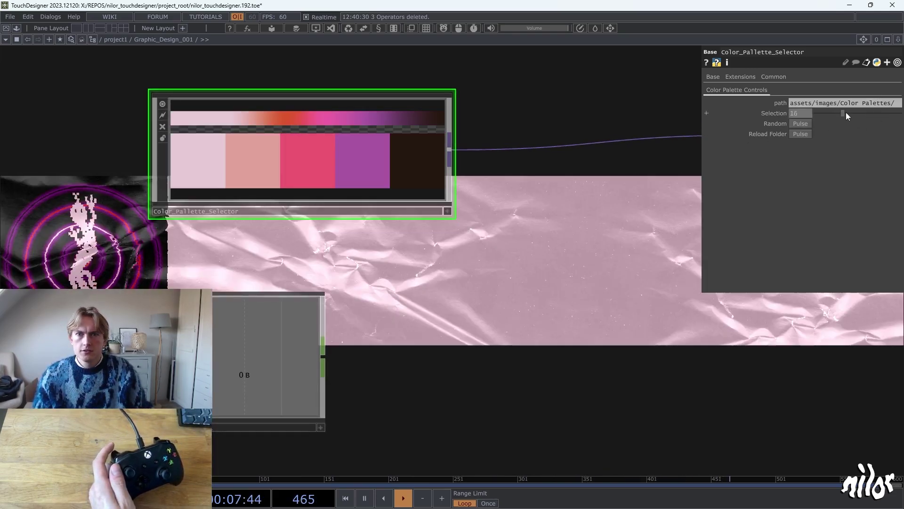
Step: Set the input of Joystick_Mapper1 to Options
{"action": "left_click", "coordinate": [346, 315]}
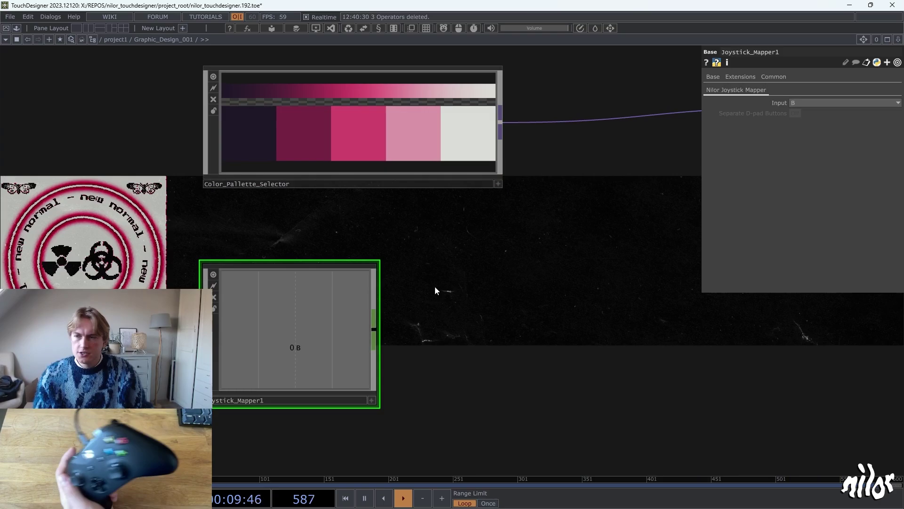
{"action": "left_click", "coordinate": [821, 103]}
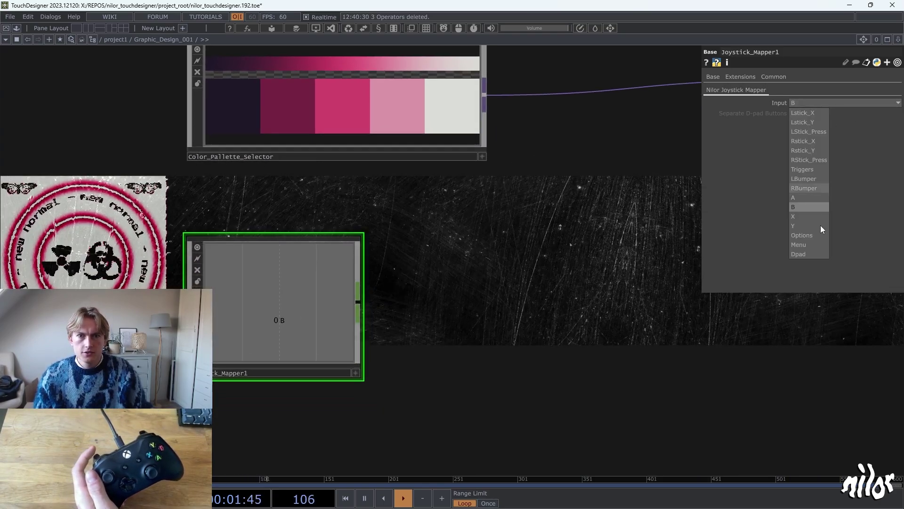
{"action": "left_click", "coordinate": [810, 235]}
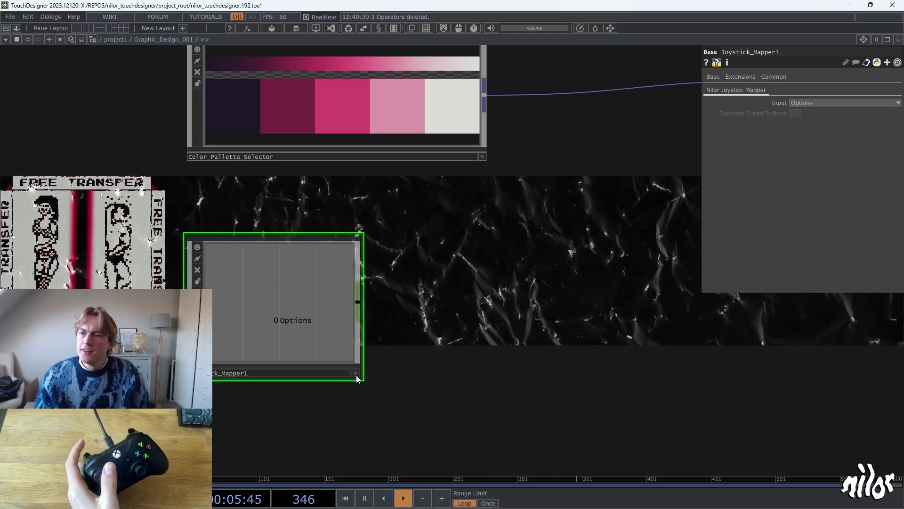
Step: Add a Count CHOP connected to the output of Joystick_Mapper1
{"action": "left_click", "coordinate": [359, 308]}
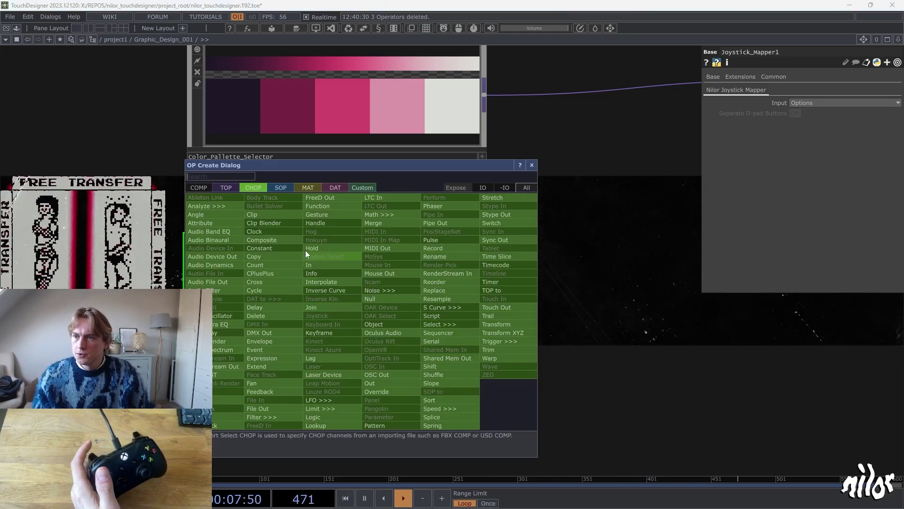
{"action": "left_click", "coordinate": [276, 265]}
{"action": "left_click", "coordinate": [460, 307]}
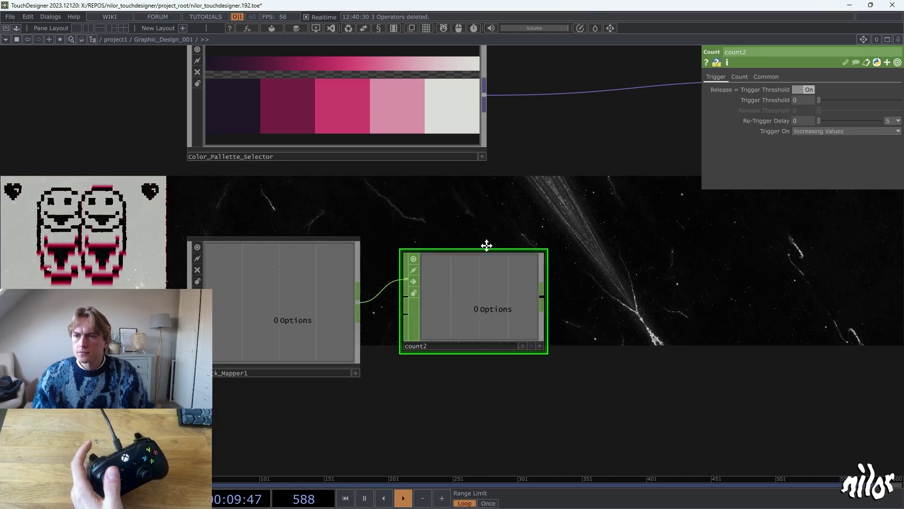
Step: Link count2's Options channel to the Color_Pallette_Selector's Selection parameter as a CHOP reference
{"action": "left_click", "coordinate": [382, 141]}
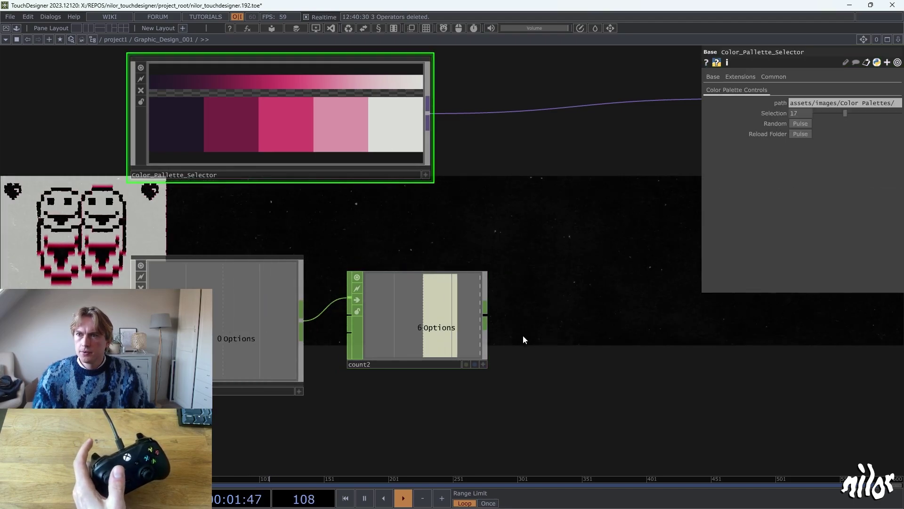
{"action": "left_click_drag", "start_coordinate": [471, 330], "coordinate": [801, 113]}
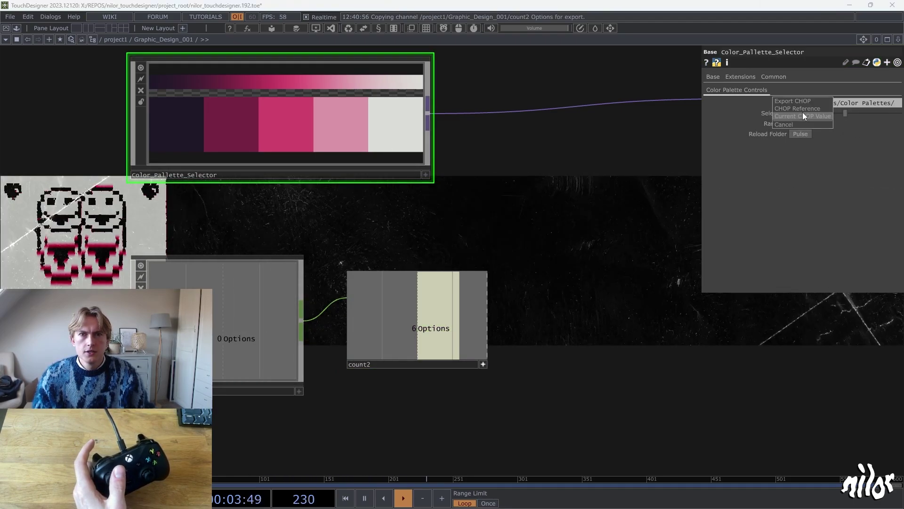
{"action": "left_click", "coordinate": [801, 115]}
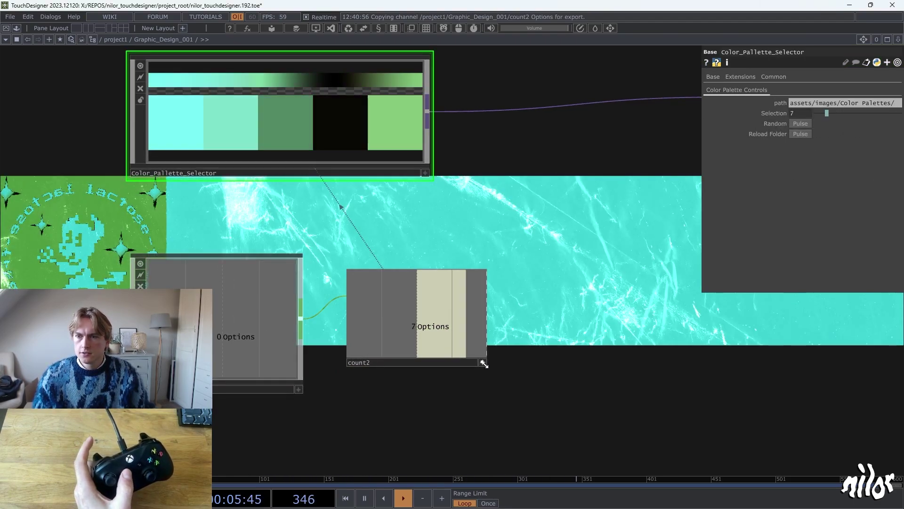
Step: Examine how counting the controller's Options button cycles the Color_Pallette_Selector and recolors the output
{"action": "left_click_drag", "start_coordinate": [543, 270], "coordinate": [630, 297]}
{"action": "scroll", "coordinate": [650, 340], "scroll_direction": "down", "scroll_amount": 2}
{"action": "left_click_drag", "start_coordinate": [668, 407], "coordinate": [638, 358]}
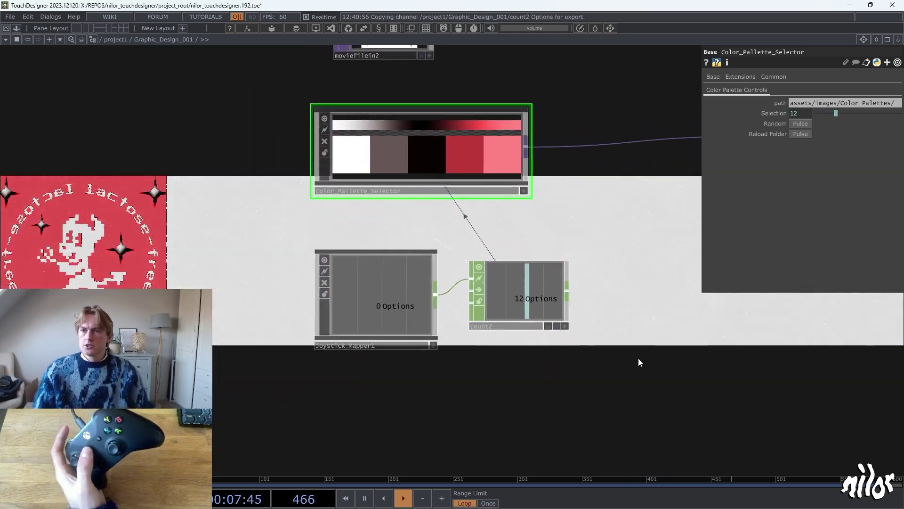
{"action": "scroll", "coordinate": [470, 341], "scroll_direction": "down", "scroll_amount": 2}
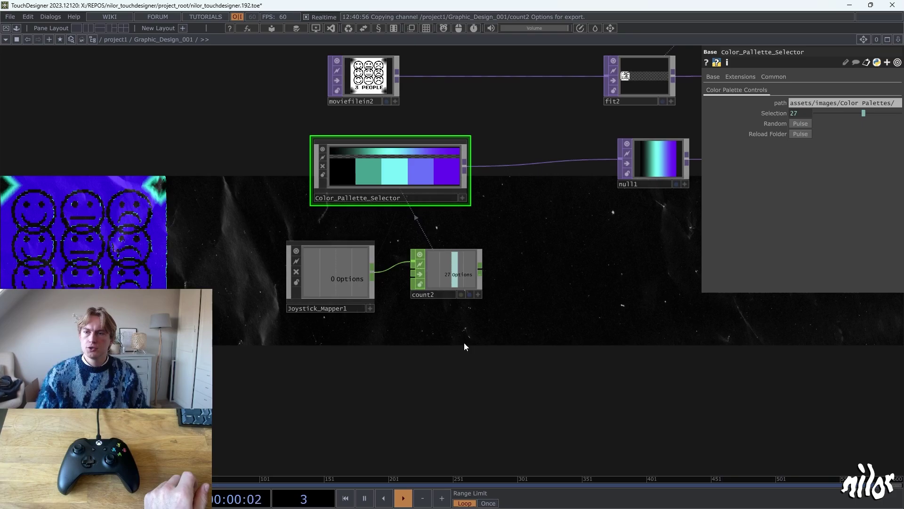
{"action": "left_click_drag", "start_coordinate": [464, 343], "coordinate": [434, 343]}
{"action": "scroll", "coordinate": [323, 271], "scroll_direction": "up", "scroll_amount": 1}
{"action": "scroll", "coordinate": [426, 343], "scroll_direction": "down", "scroll_amount": 1}
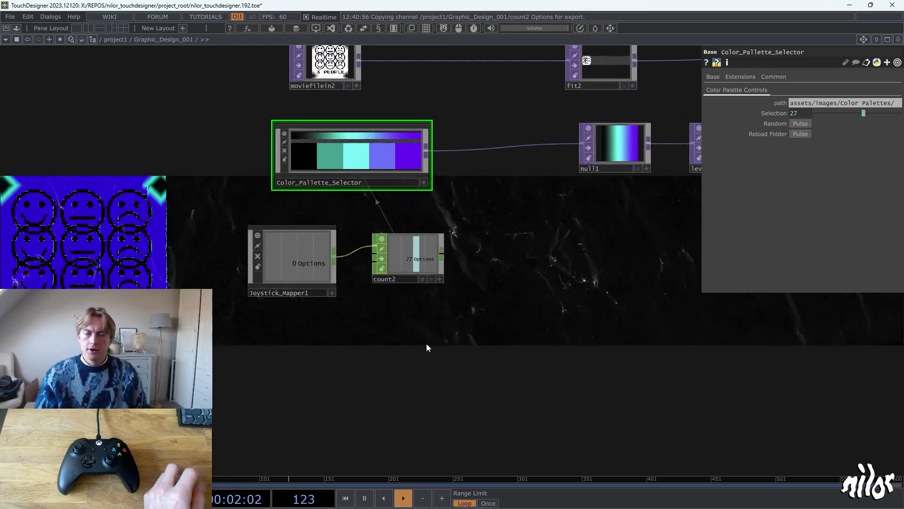
{"action": "scroll", "coordinate": [399, 338], "scroll_direction": "down", "scroll_amount": 3}
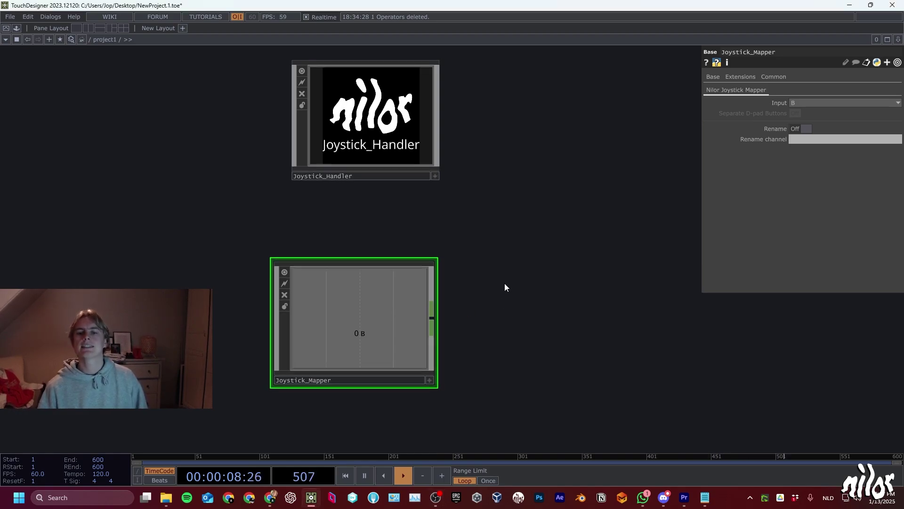
Step: In the NewProject network, set the Joystick_Mapper's input to LStick_Press, Triggers, RBumper and Y in turn
{"action": "scroll", "coordinate": [505, 285], "scroll_direction": "up", "scroll_amount": 3}
{"action": "left_click", "coordinate": [815, 102]}
{"action": "left_click", "coordinate": [814, 132]}
{"action": "left_click", "coordinate": [816, 102]}
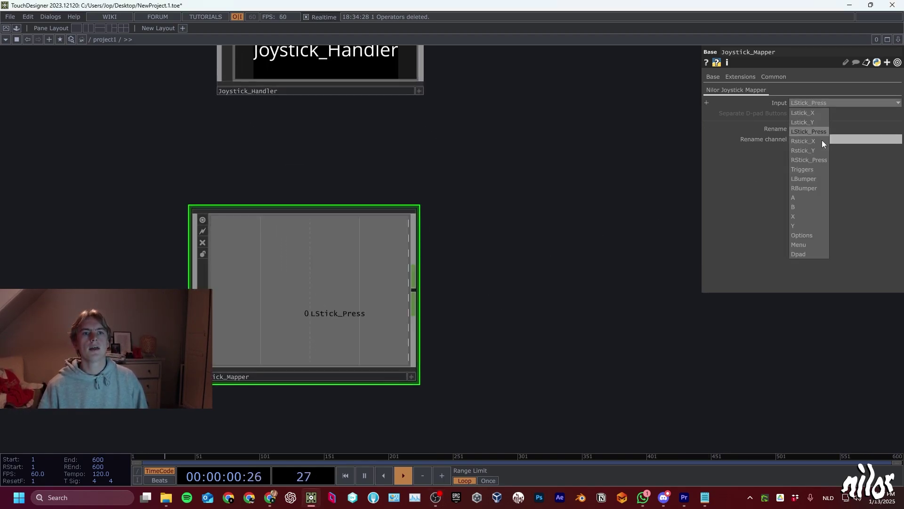
{"action": "left_click", "coordinate": [808, 169]}
{"action": "left_click", "coordinate": [801, 103]}
{"action": "left_click", "coordinate": [810, 188]}
{"action": "left_click", "coordinate": [798, 102]}
{"action": "left_click", "coordinate": [820, 99]}
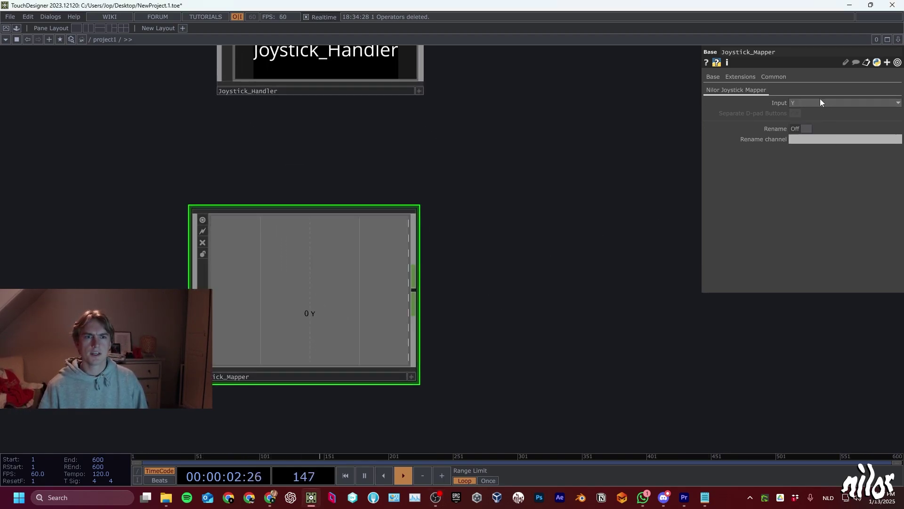
Step: Try the Dpad input on the Joystick_Mapper and set the input to Rstick_Y
{"action": "left_click", "coordinate": [820, 99]}
{"action": "left_click", "coordinate": [811, 253]}
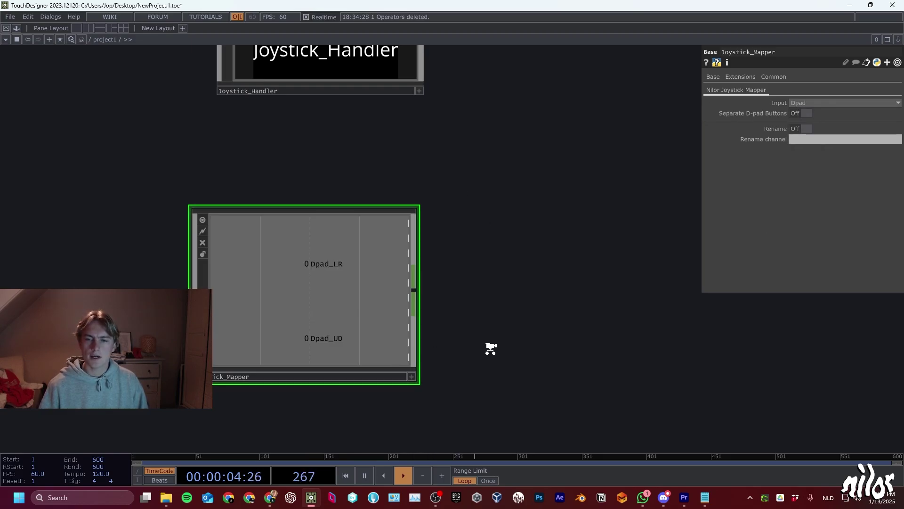
{"action": "scroll", "coordinate": [490, 347], "scroll_direction": "down", "scroll_amount": 2}
{"action": "left_click", "coordinate": [804, 102]}
{"action": "left_click", "coordinate": [803, 151]}
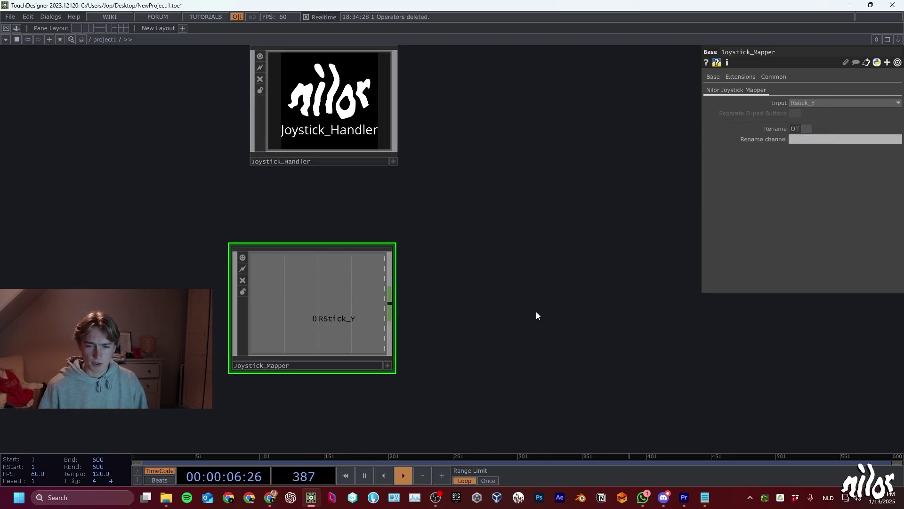
Step: Add a Transform TOP beside the Joystick_Mapper and link the mapper's RStick_Y channel to the Transform's Translate X parameter
{"action": "key", "text": "Tab"}
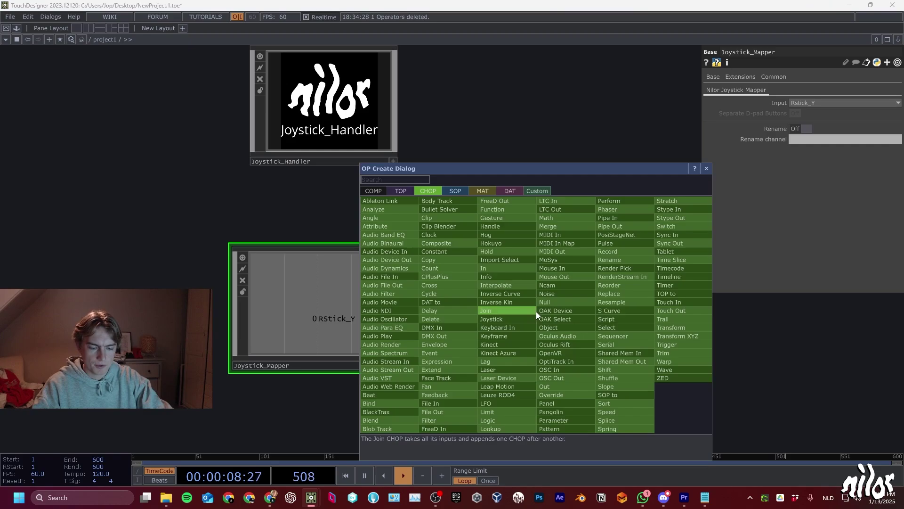
{"action": "type", "text": "tra"}
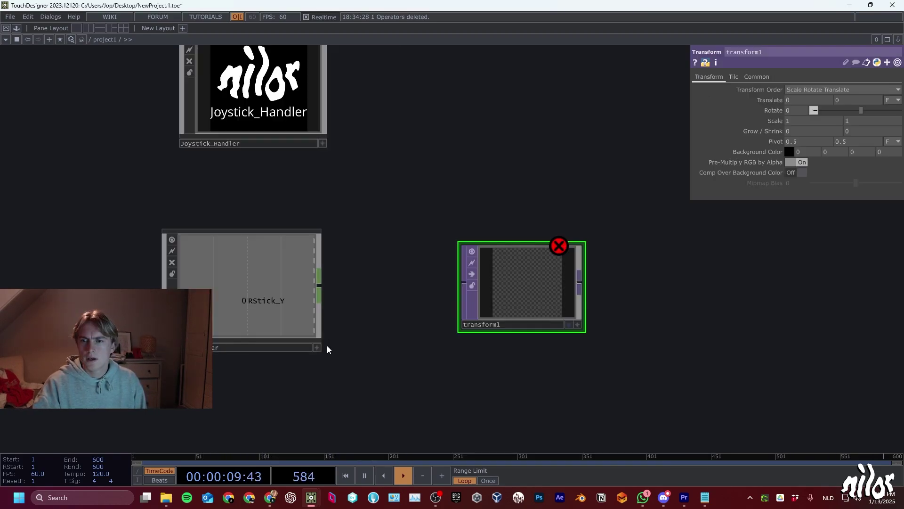
{"action": "left_click_drag", "start_coordinate": [261, 301], "coordinate": [810, 100]}
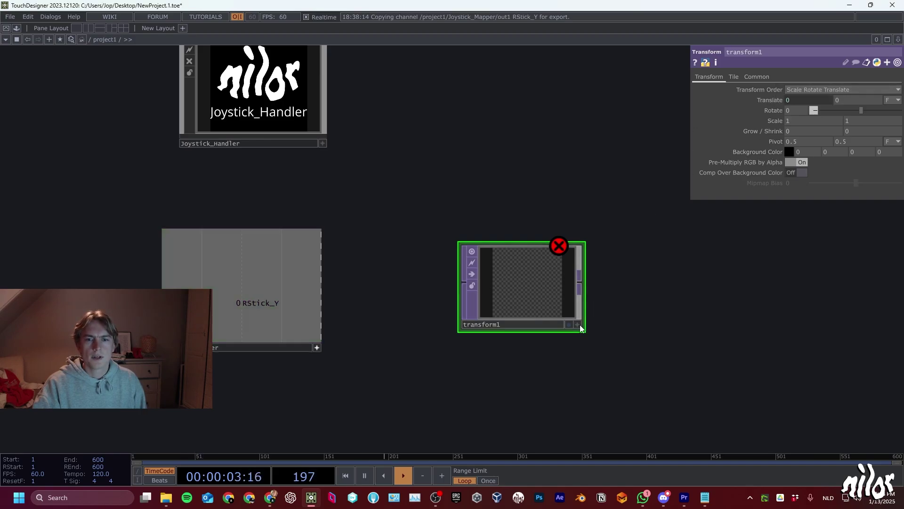
Step: Add a white Constant TOP before transform1, connect it to the Transform's input, and space the two operators apart
{"action": "left_click_drag", "start_coordinate": [513, 259], "coordinate": [559, 259]}
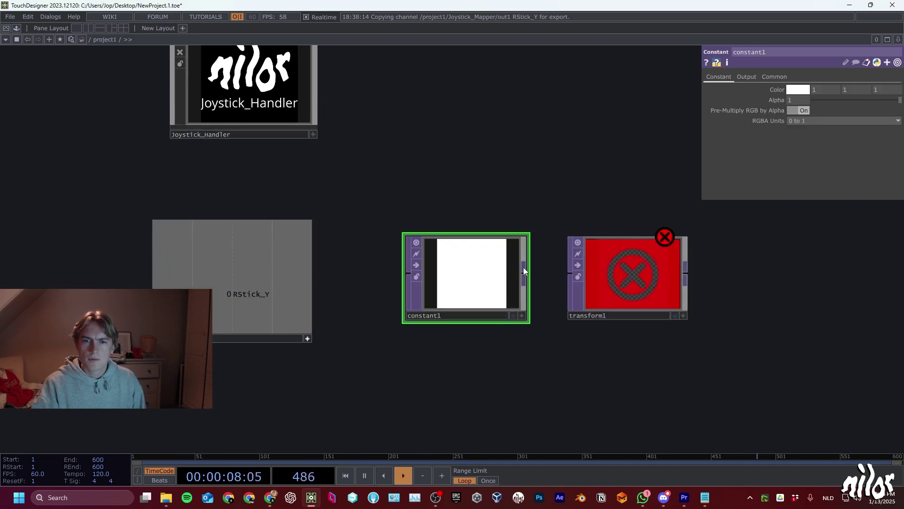
{"action": "left_click_drag", "start_coordinate": [523, 270], "coordinate": [571, 273]}
{"action": "left_click_drag", "start_coordinate": [652, 289], "coordinate": [675, 288]}
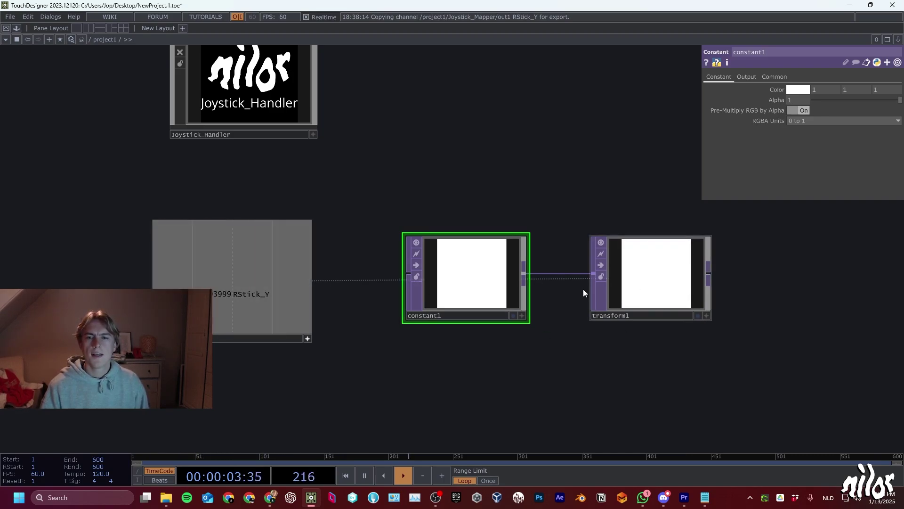
Step: Switch the Joystick_Mapper's input to Lstick_Y while its channel reference still drives transform1
{"action": "left_click_drag", "start_coordinate": [513, 214], "coordinate": [563, 214]}
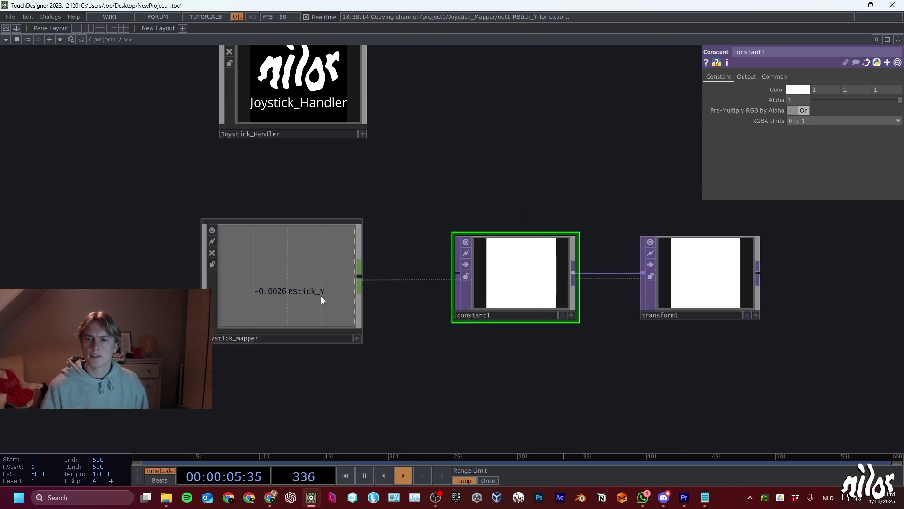
{"action": "left_click", "coordinate": [321, 221]}
{"action": "left_click", "coordinate": [830, 102]}
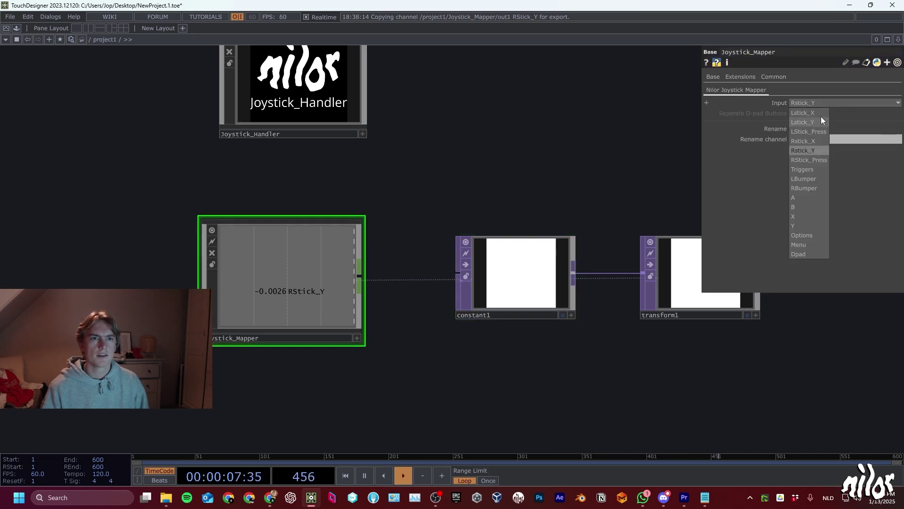
{"action": "left_click", "coordinate": [820, 122]}
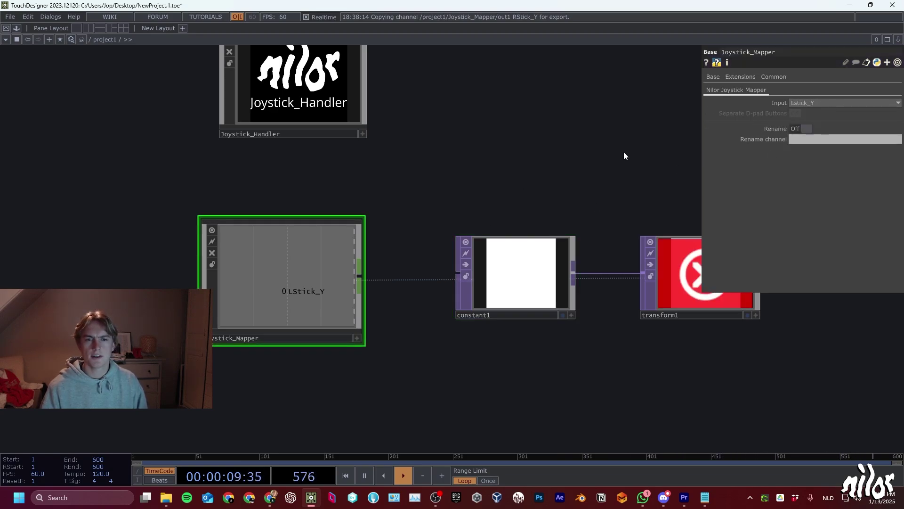
{"action": "left_click_drag", "start_coordinate": [582, 185], "coordinate": [448, 253]}
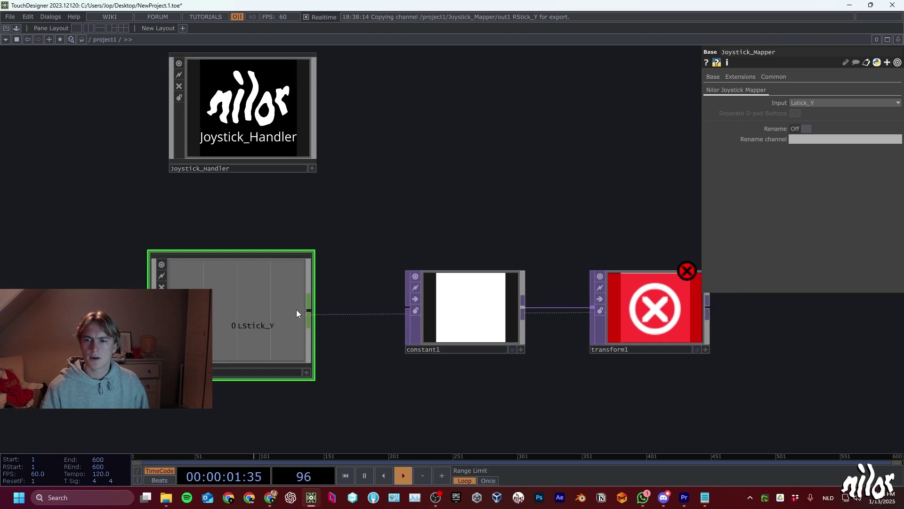